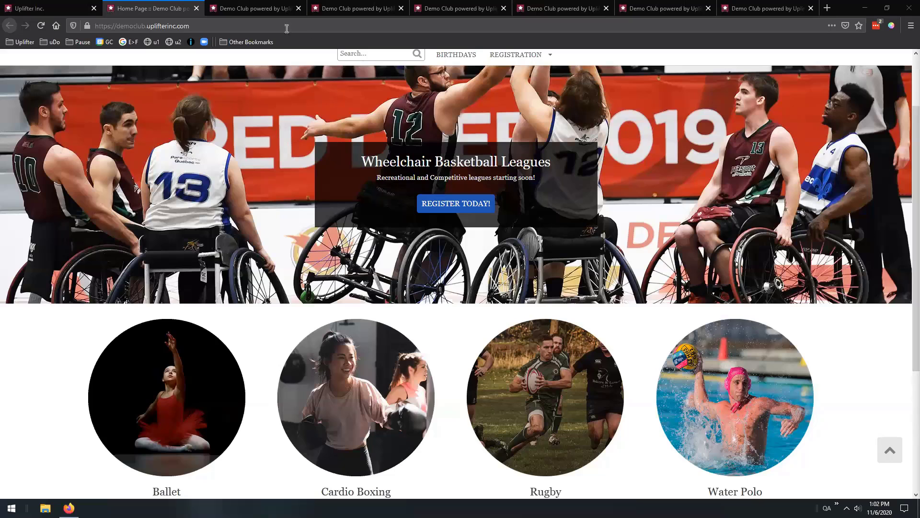
# Filter the payments list to show only pending payments.
pyautogui.click(267, 12)
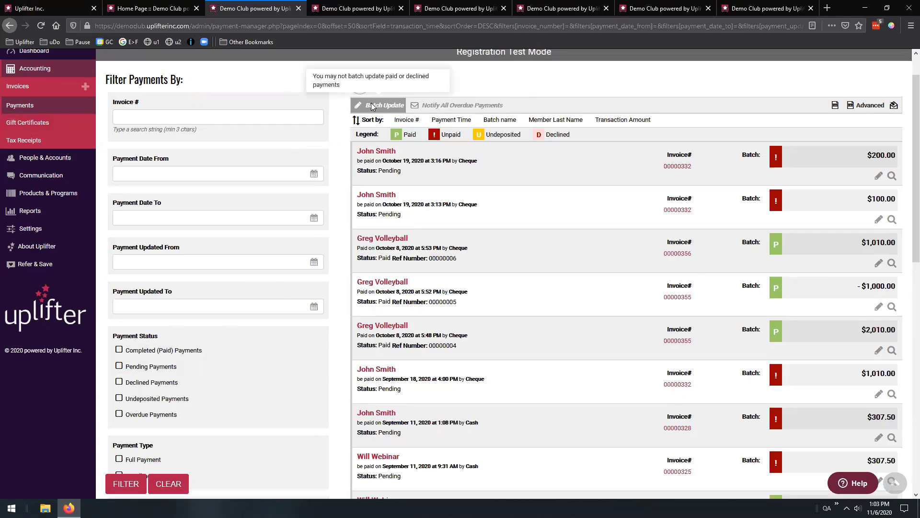
pyautogui.click(119, 367)
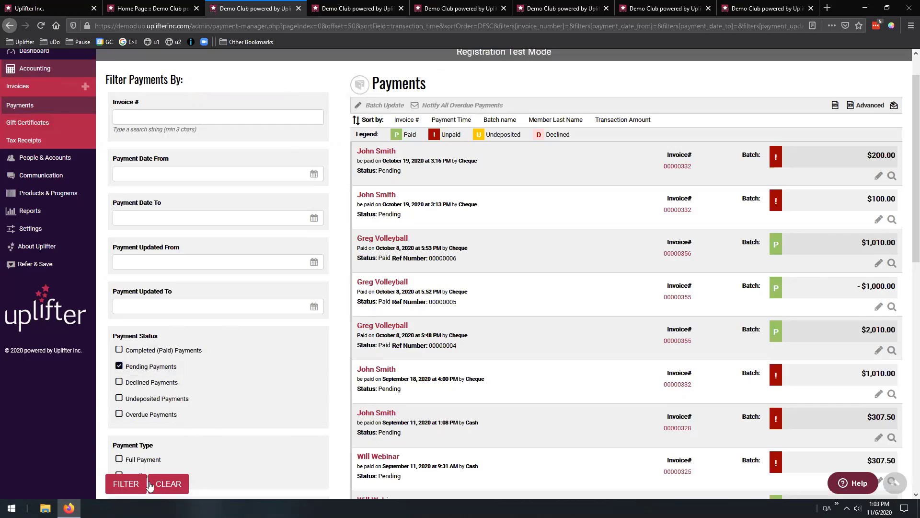
pyautogui.click(124, 484)
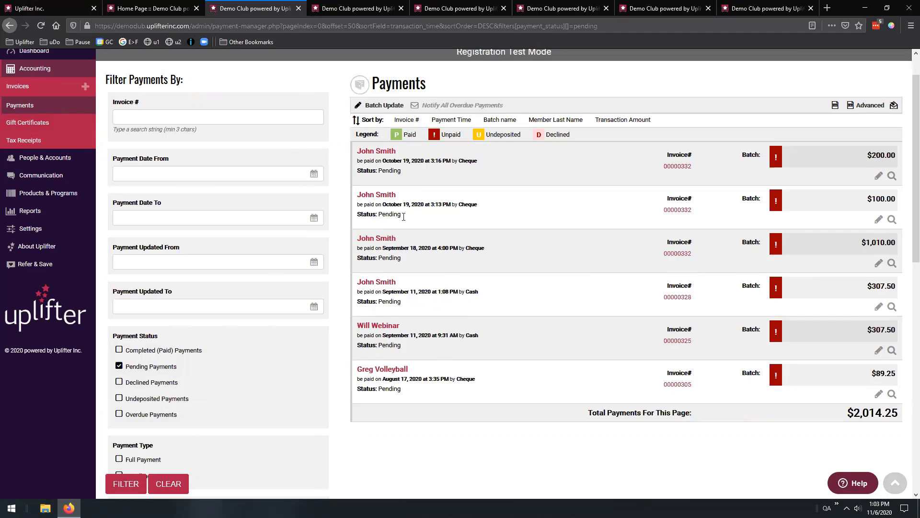
# Open the batch update for the pending payments and review the listed payments and the available status options.
pyautogui.click(378, 107)
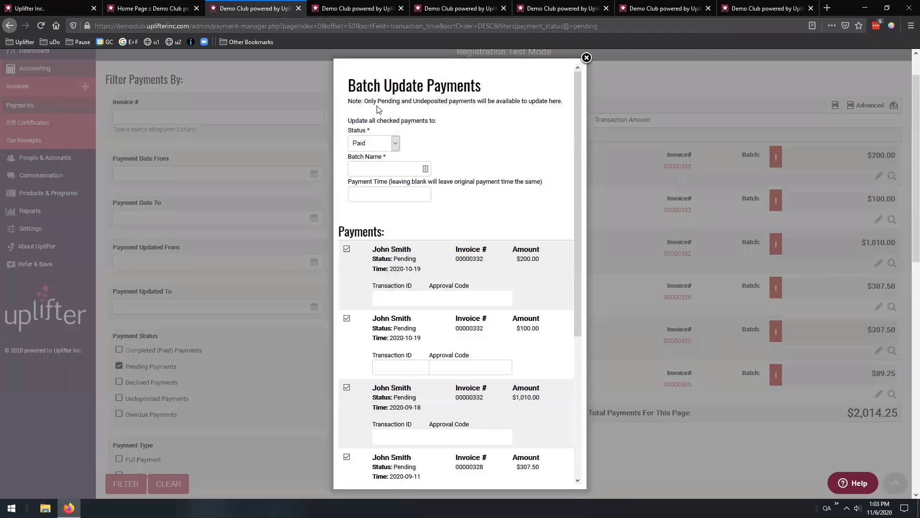
pyautogui.scroll(-3, 523, 212)
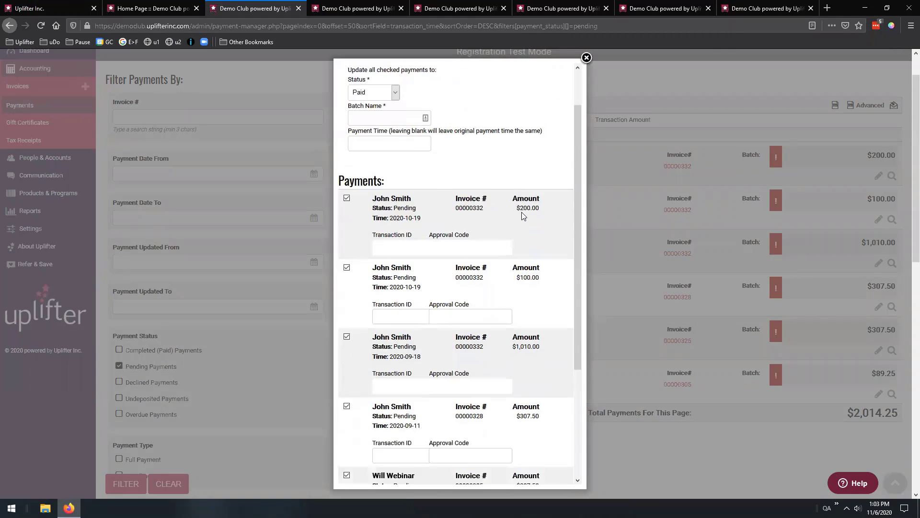
pyautogui.scroll(-3, 522, 215)
pyautogui.scroll(6, 518, 211)
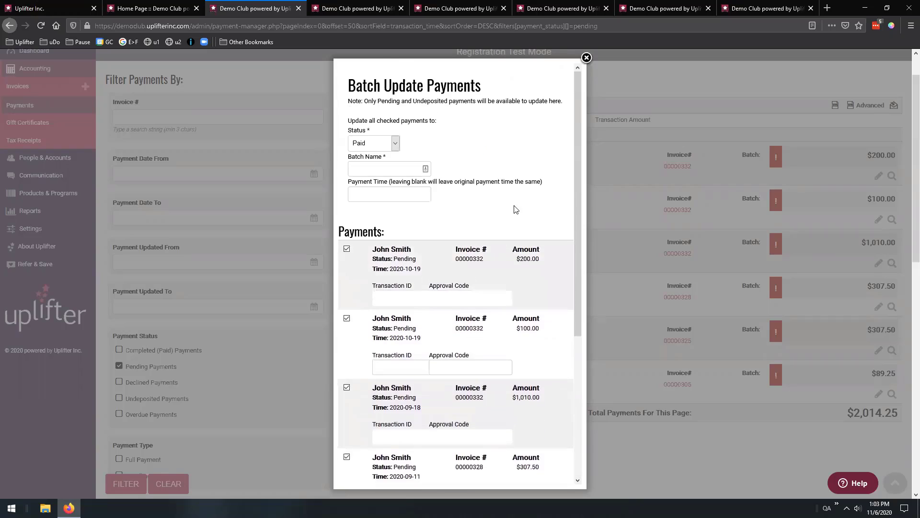
pyautogui.click(388, 143)
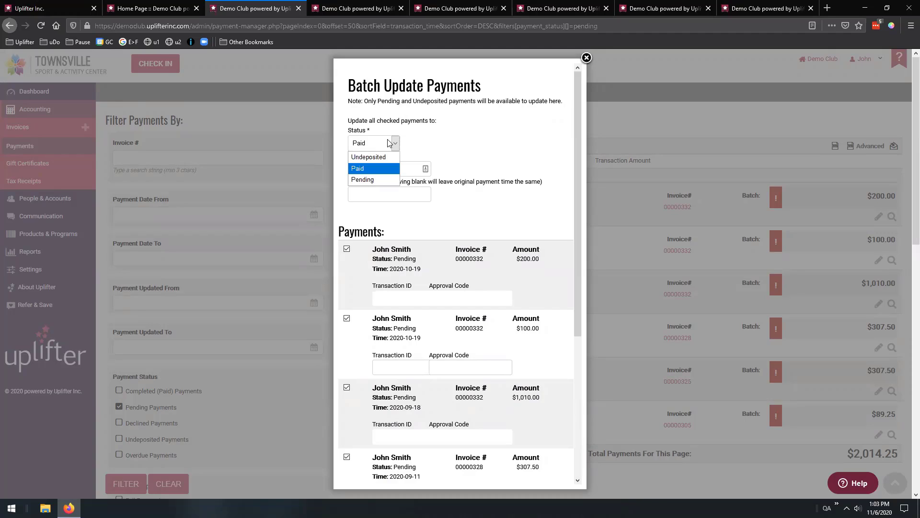
pyautogui.click(452, 144)
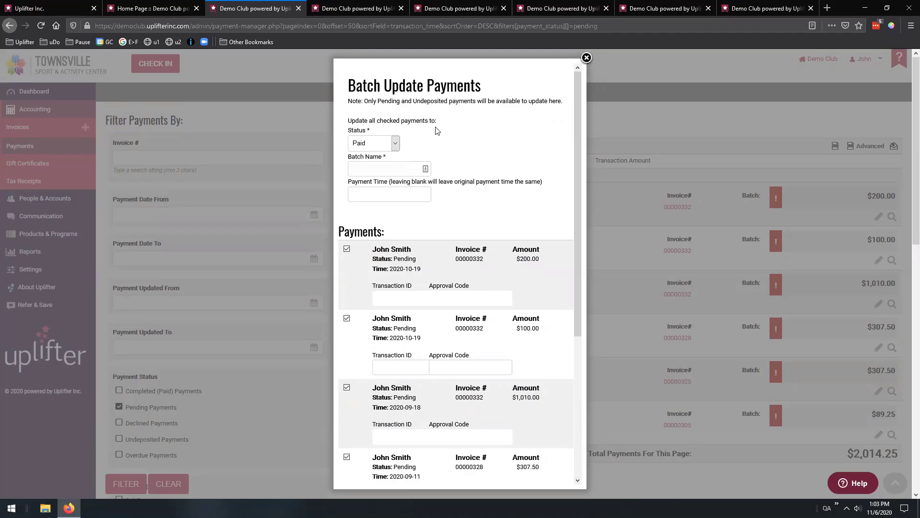
pyautogui.click(395, 143)
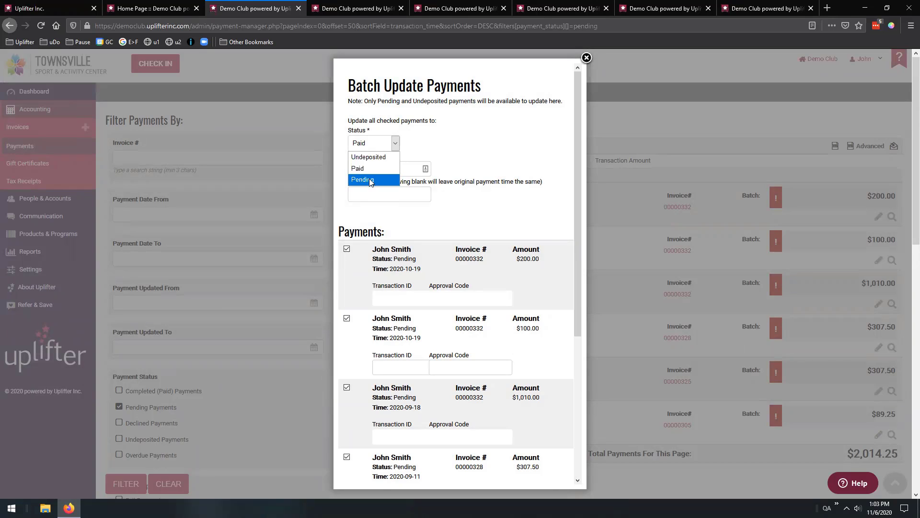
pyautogui.click(363, 179)
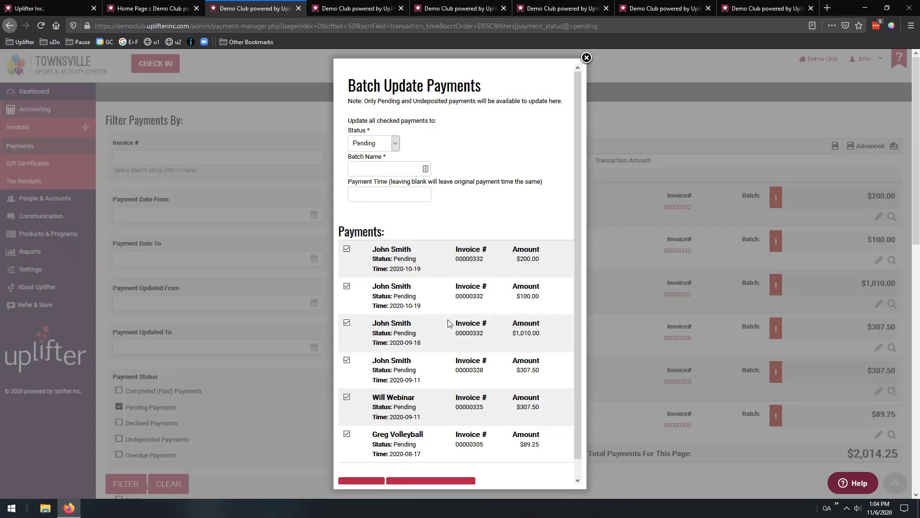
pyautogui.click(401, 194)
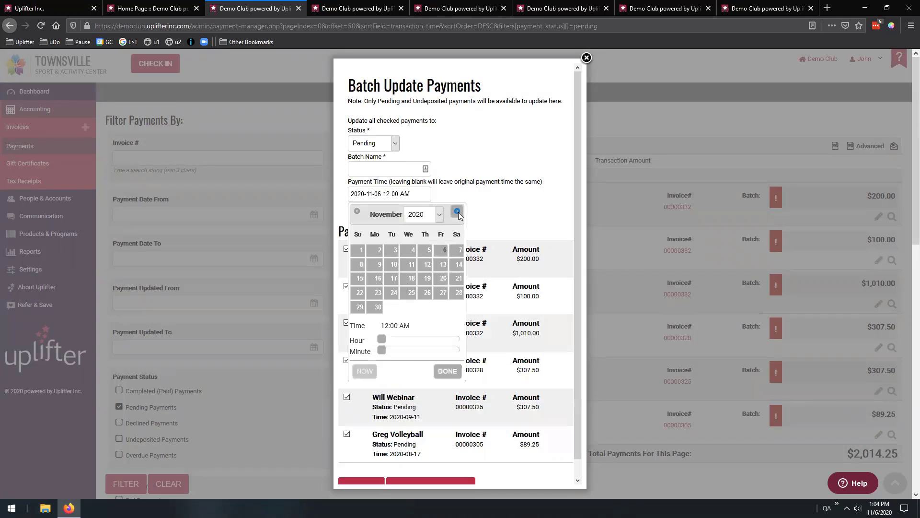
pyautogui.click(457, 212)
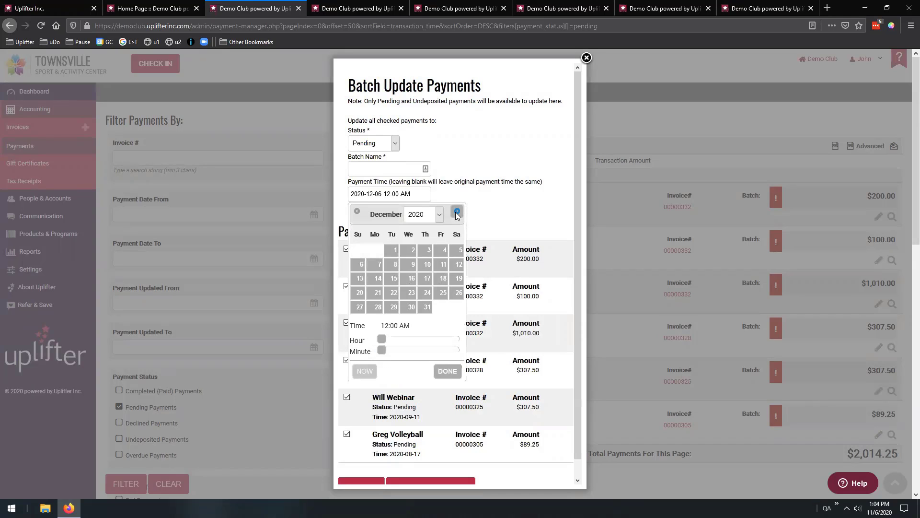
pyautogui.click(392, 250)
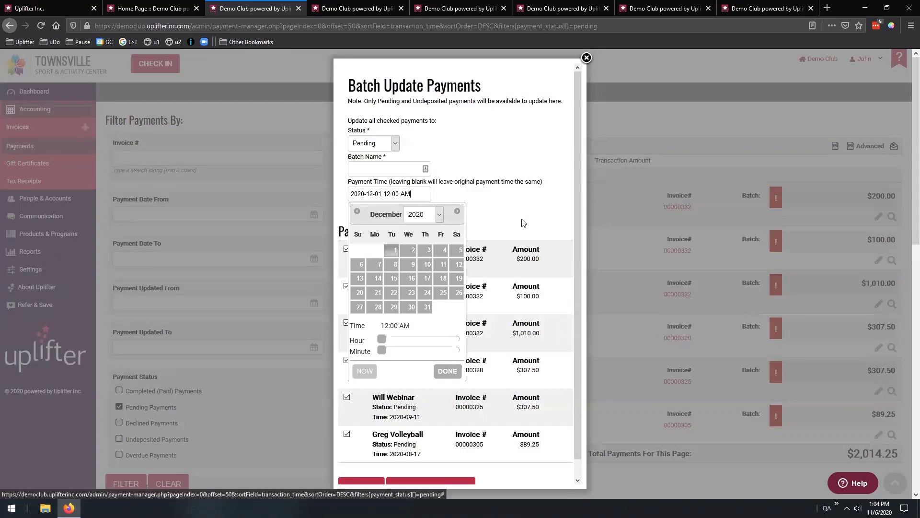
pyautogui.click(447, 371)
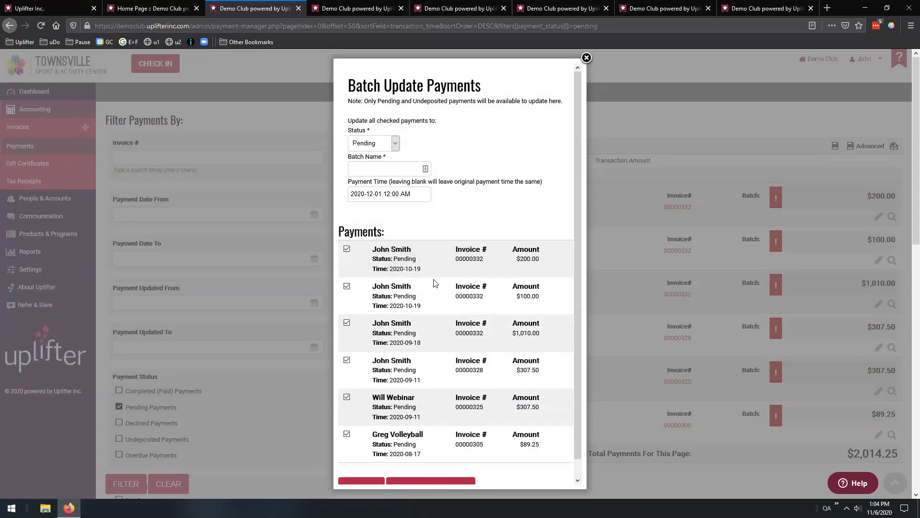
# Clear the payment time in the batch update and set the status to Paid.
pyautogui.scroll(-1, 461, 240)
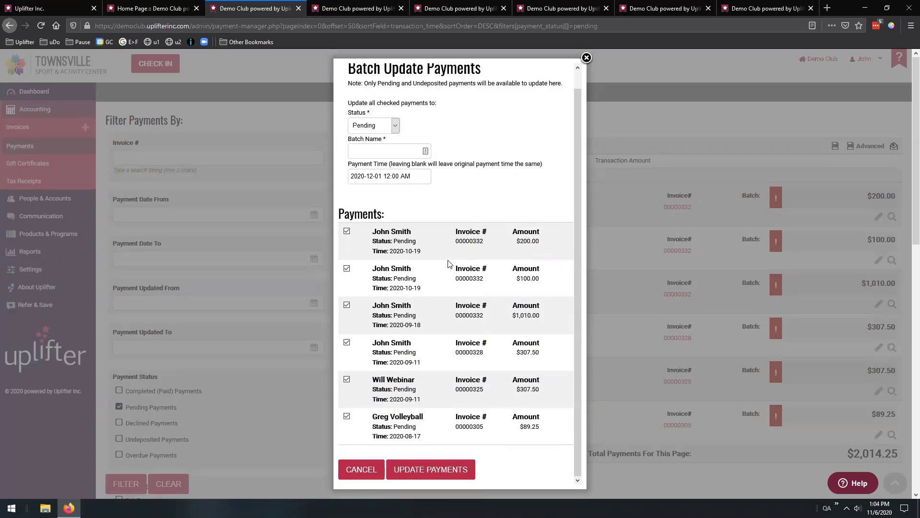
pyautogui.click(390, 176)
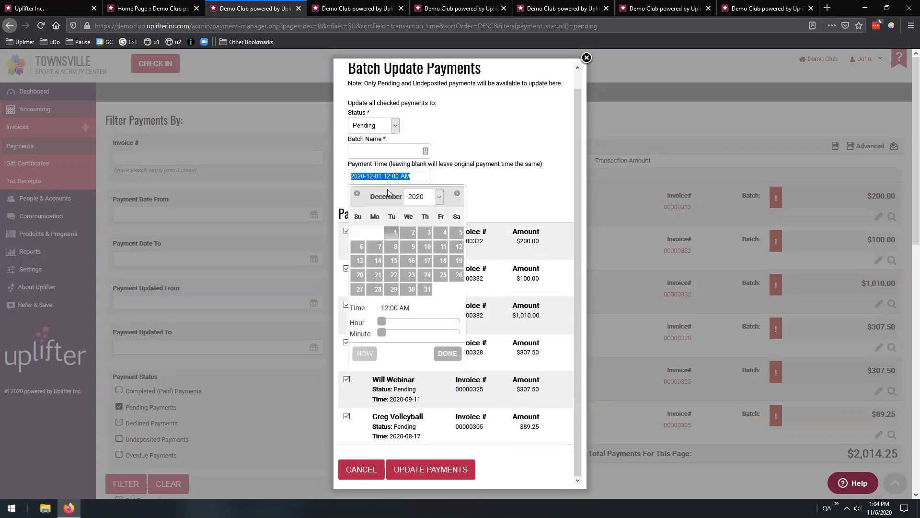
pyautogui.press('BackSpace')
pyautogui.click(524, 205)
pyautogui.click(375, 127)
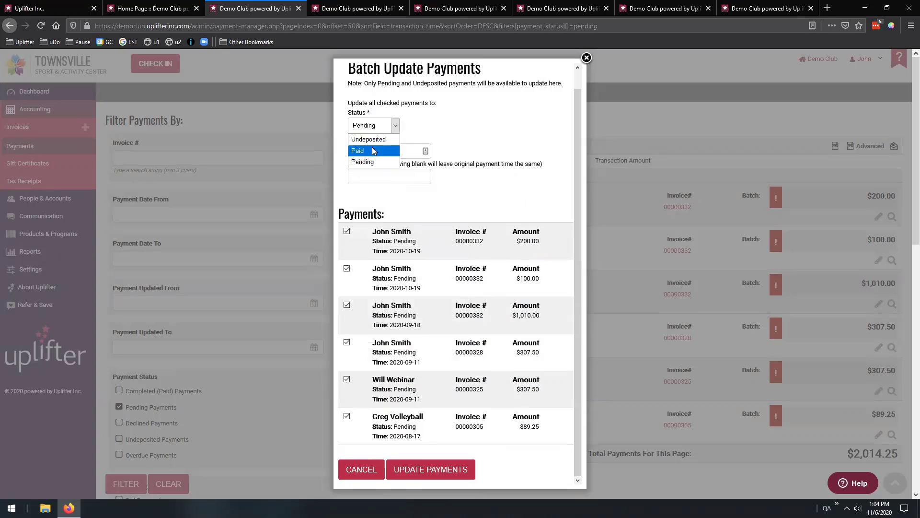
pyautogui.click(376, 150)
pyautogui.scroll(-1, 471, 184)
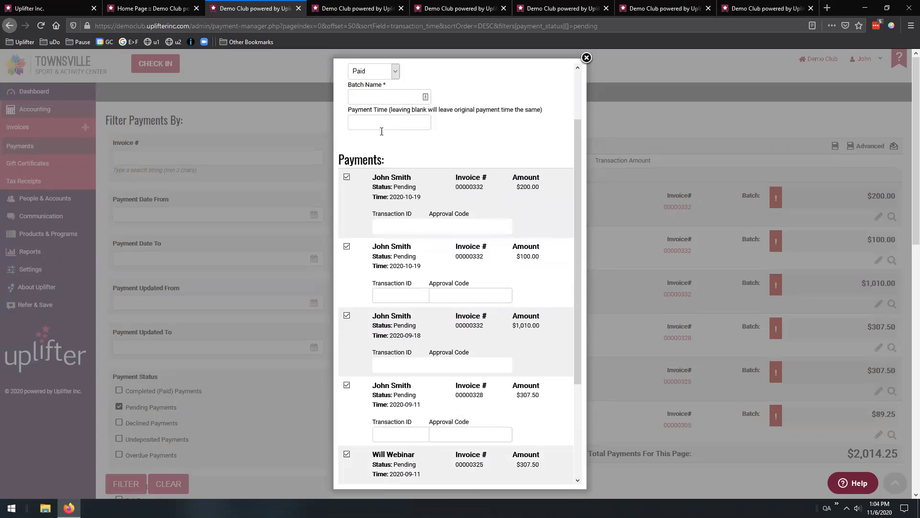
pyautogui.scroll(1, 384, 139)
pyautogui.click(422, 134)
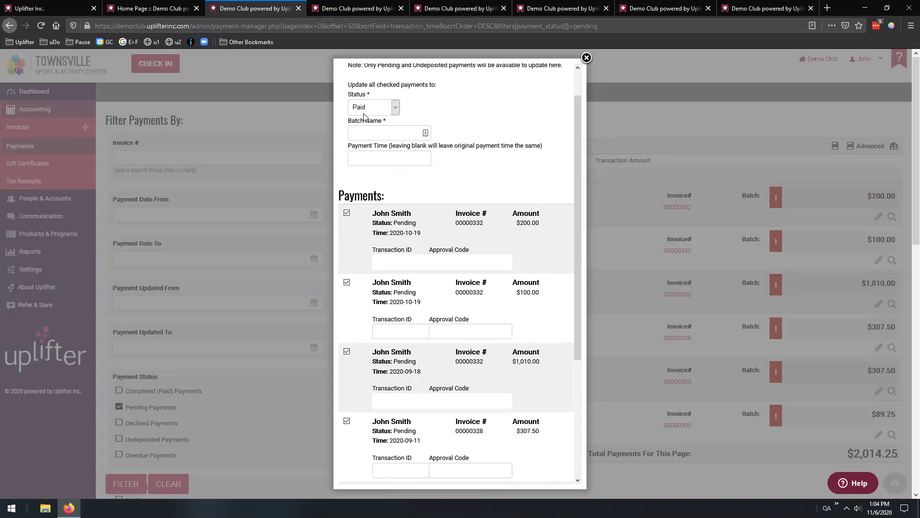
# Exclude the $100.00 and $1,010.00 payments from the batch update, and include the $100.00 payment again.
pyautogui.scroll(-1, 440, 269)
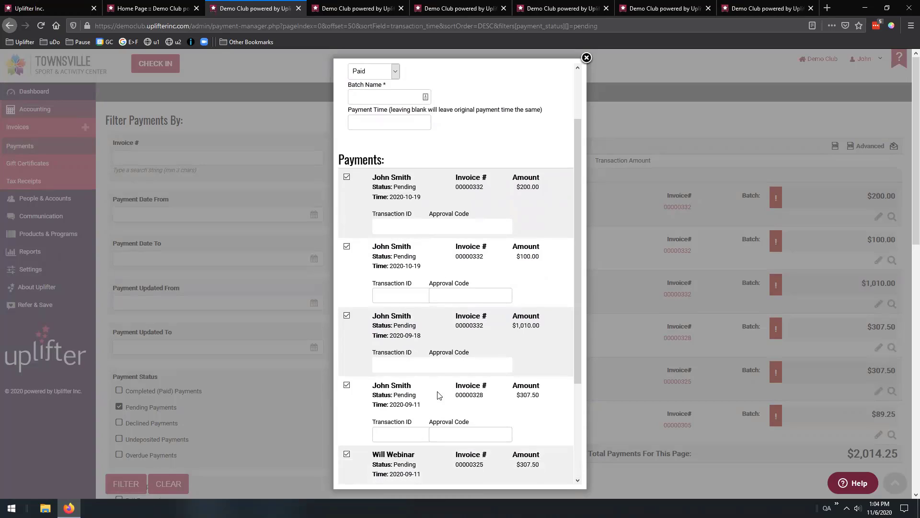
pyautogui.click(347, 247)
pyautogui.click(347, 315)
pyautogui.scroll(-2, 348, 319)
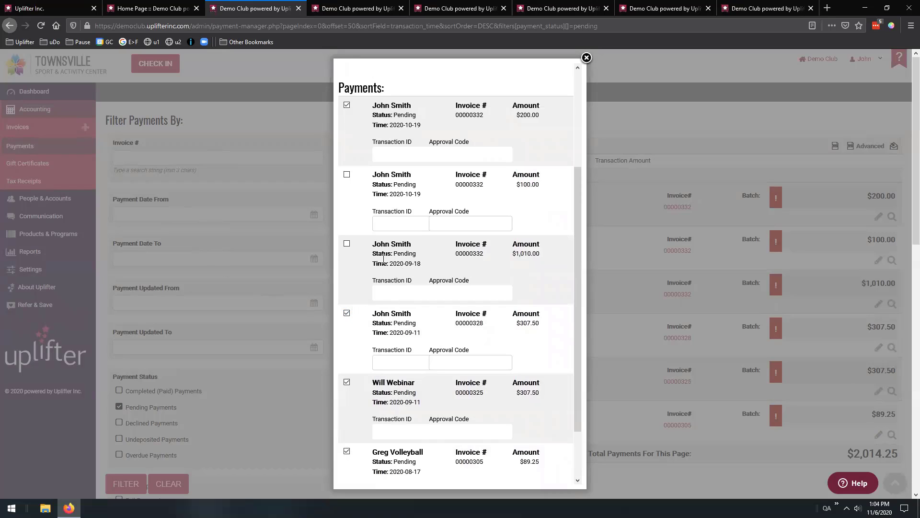
pyautogui.scroll(1, 380, 256)
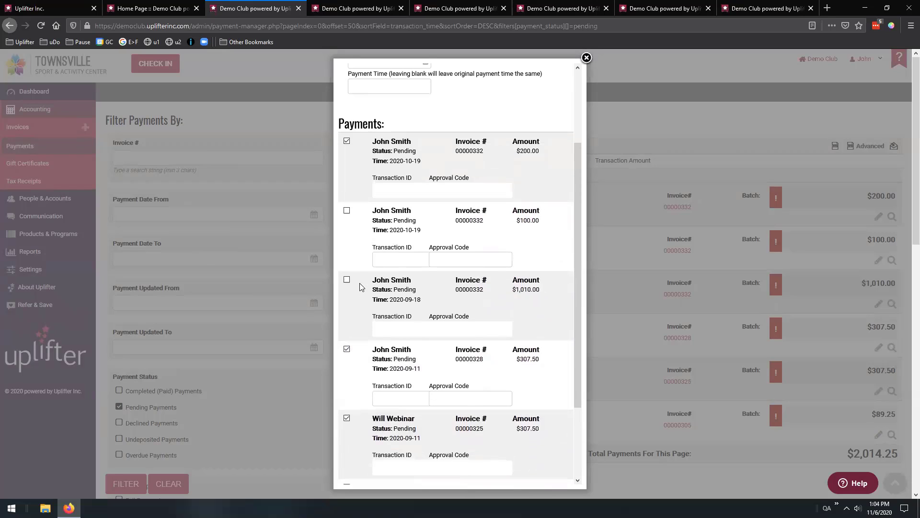
pyautogui.click(348, 211)
pyautogui.scroll(-1, 474, 343)
pyautogui.scroll(-4, 475, 344)
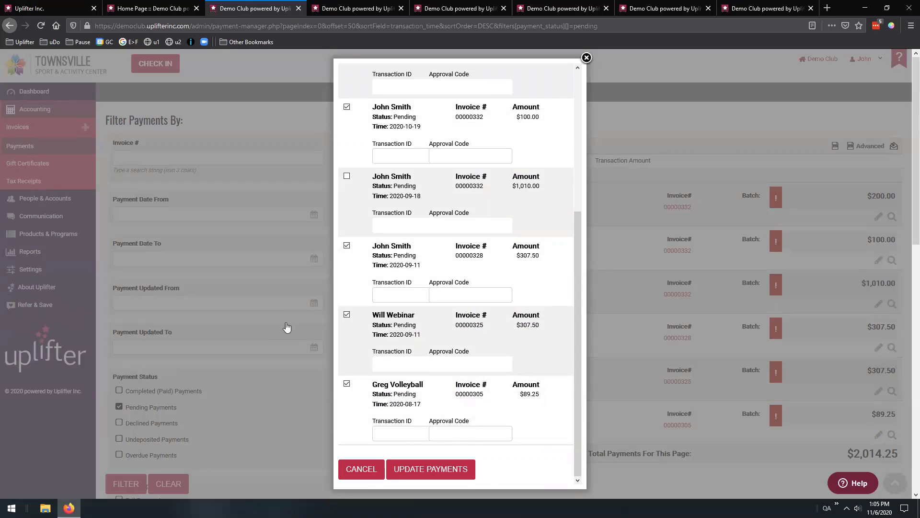
pyautogui.scroll(5, 486, 327)
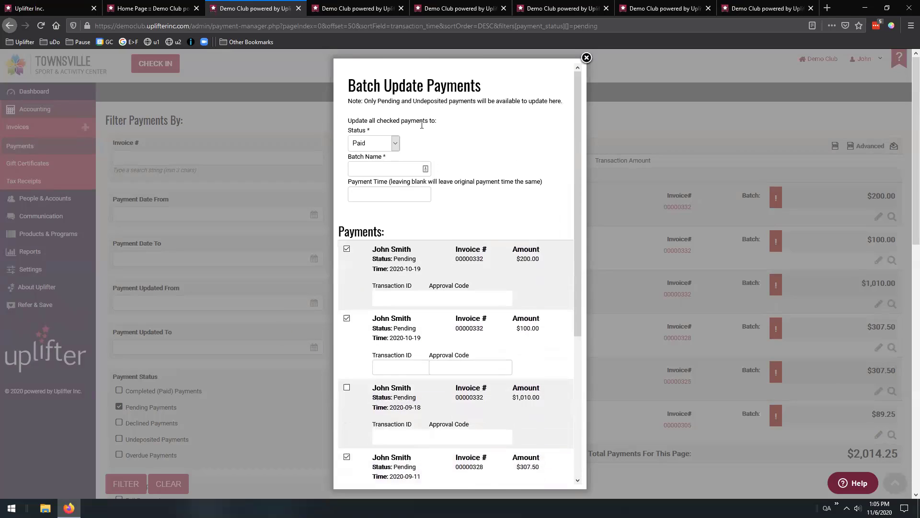
# Set the batch update status to Pending and close the batch update without applying it.
pyautogui.click(395, 144)
pyautogui.click(363, 180)
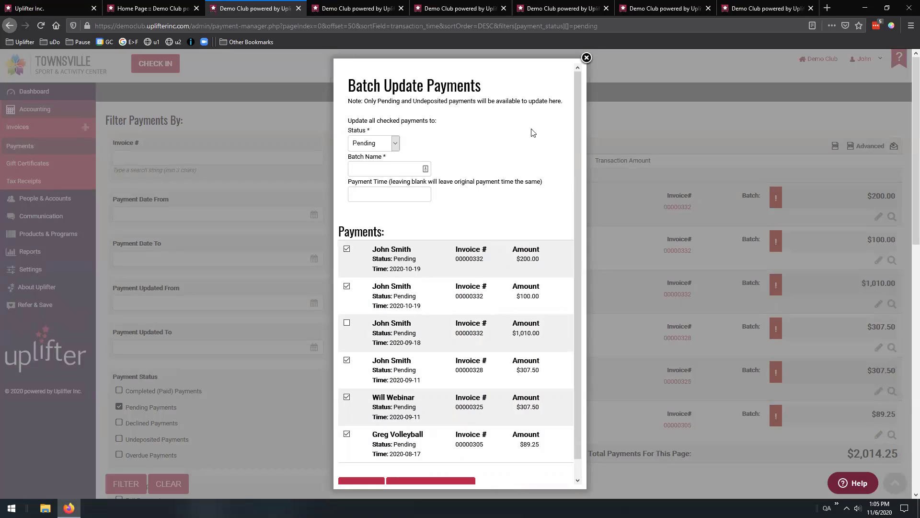
pyautogui.click(586, 58)
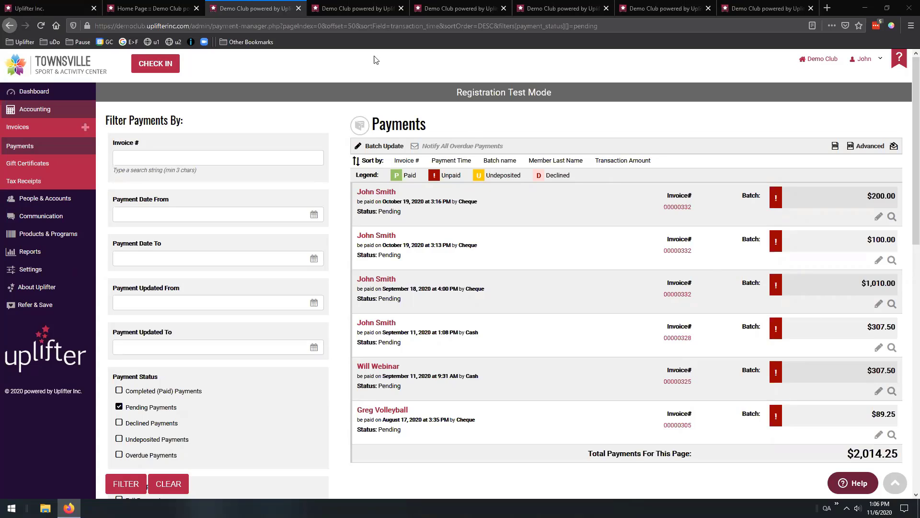
# Close the payments page and look over the invoices list and its filter options.
pyautogui.click(298, 9)
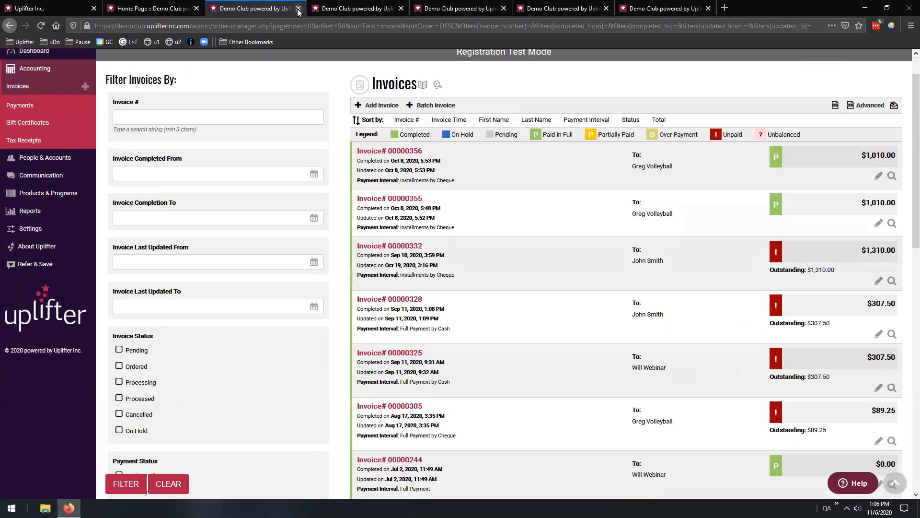
pyautogui.scroll(2, 338, 172)
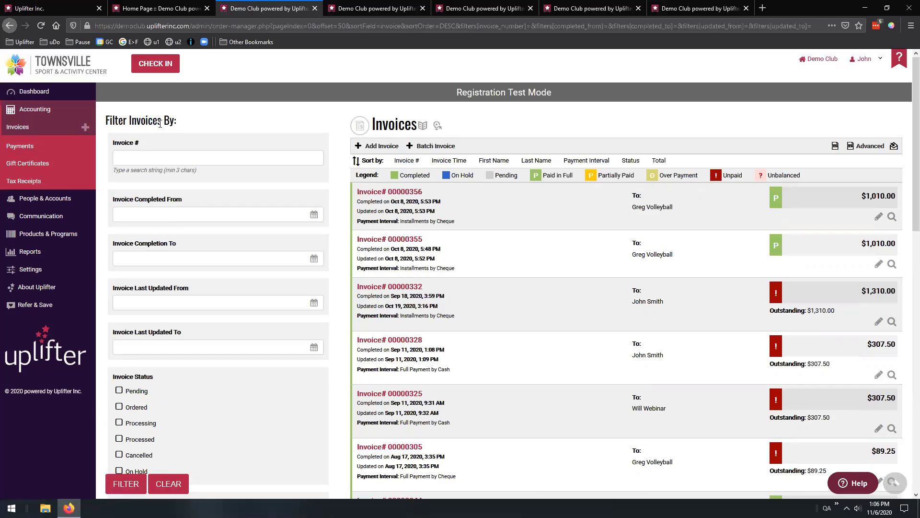
pyautogui.scroll(-3, 185, 402)
pyautogui.scroll(3, 184, 240)
pyautogui.scroll(-3, 350, 170)
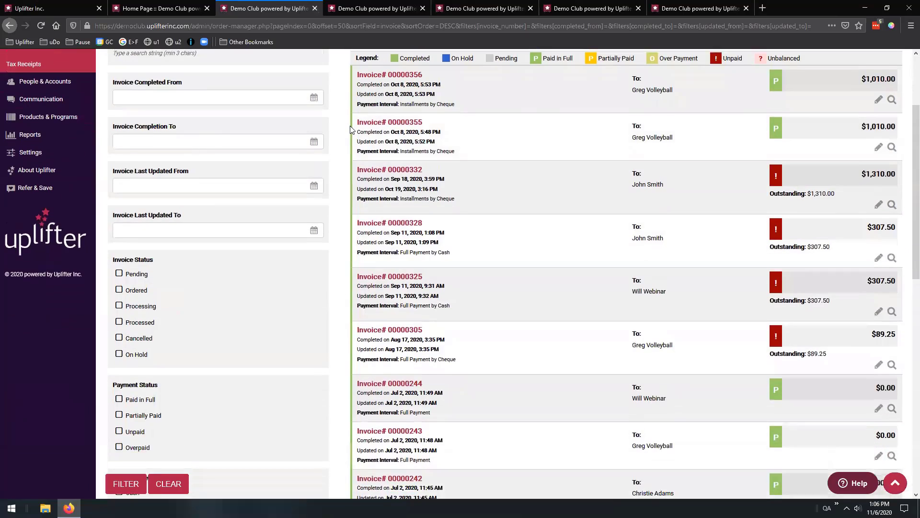
pyautogui.scroll(-5, 349, 158)
pyautogui.scroll(10, 346, 201)
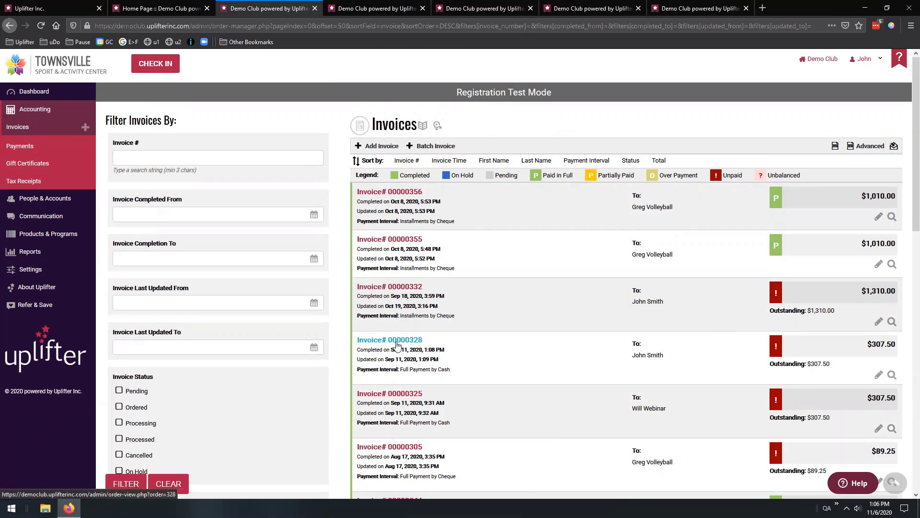
# Filter the invoices by the 2020-2021 program Baseball Sundays (<= 10).
pyautogui.scroll(-6, 281, 214)
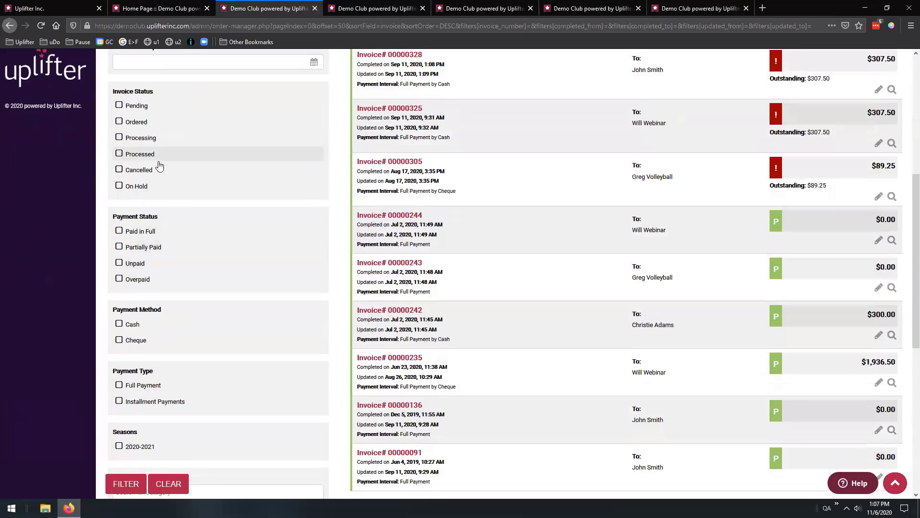
pyautogui.scroll(-3, 159, 166)
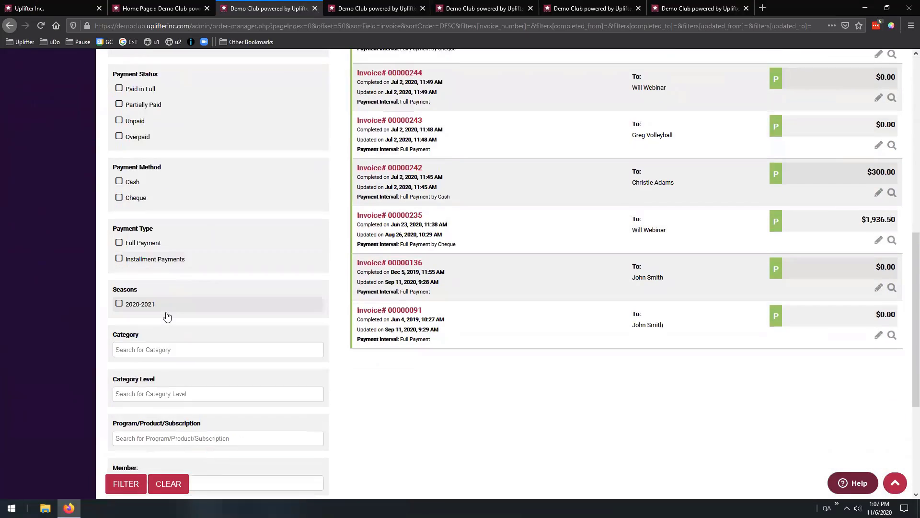
pyautogui.scroll(-1, 167, 316)
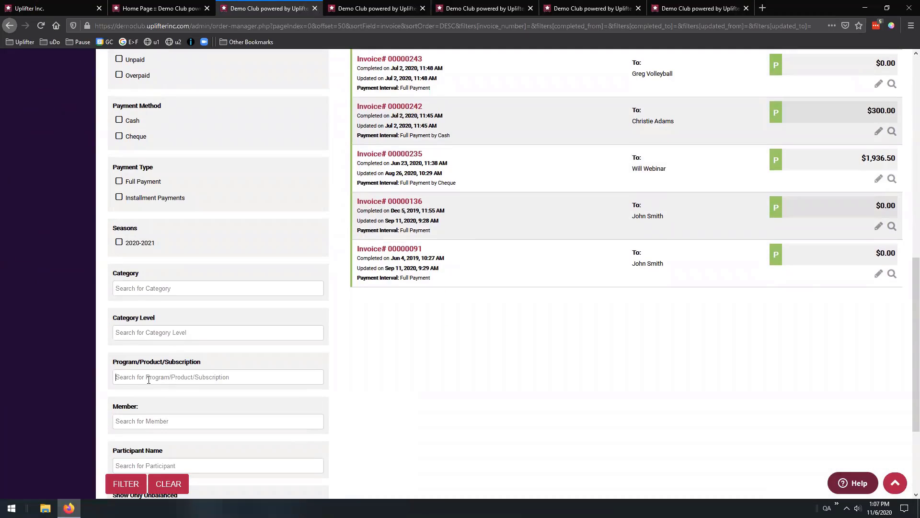
pyautogui.write('base')
pyautogui.click(174, 416)
pyautogui.click(126, 484)
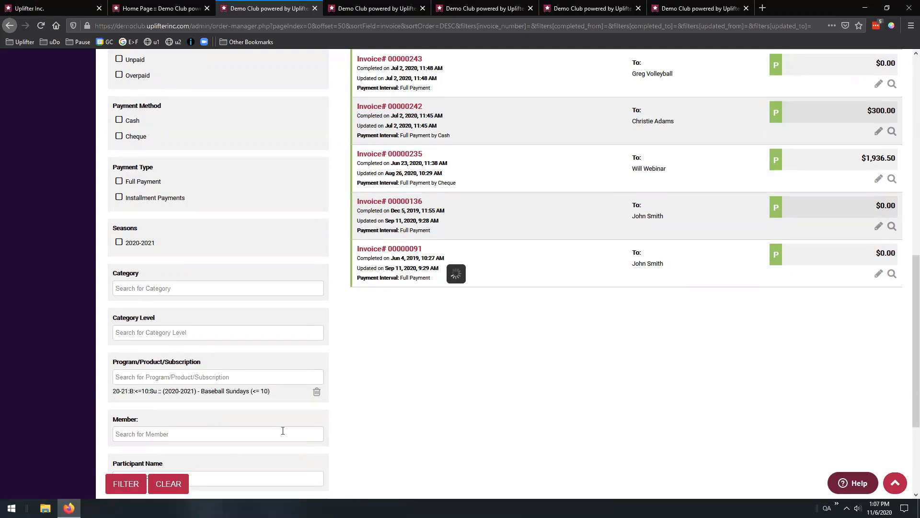
pyautogui.scroll(3, 325, 382)
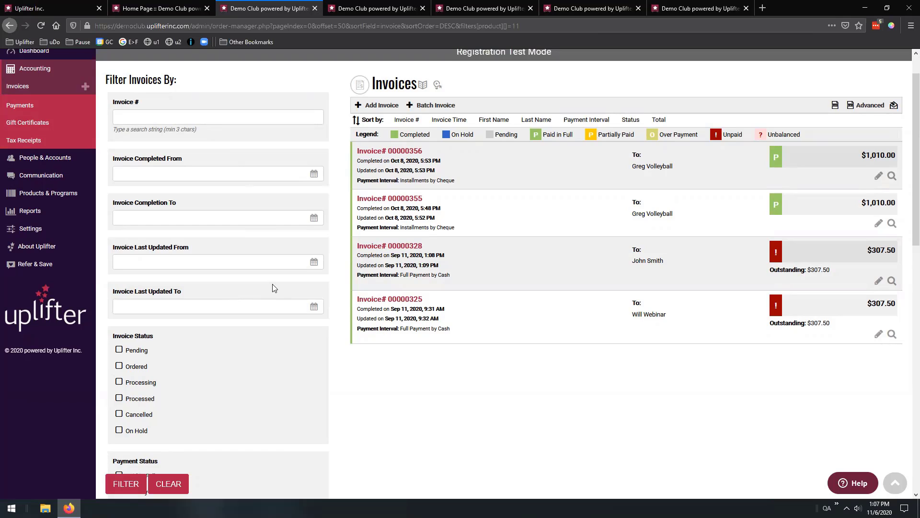
# Clear the program filter and look over the full invoices list.
pyautogui.click(163, 486)
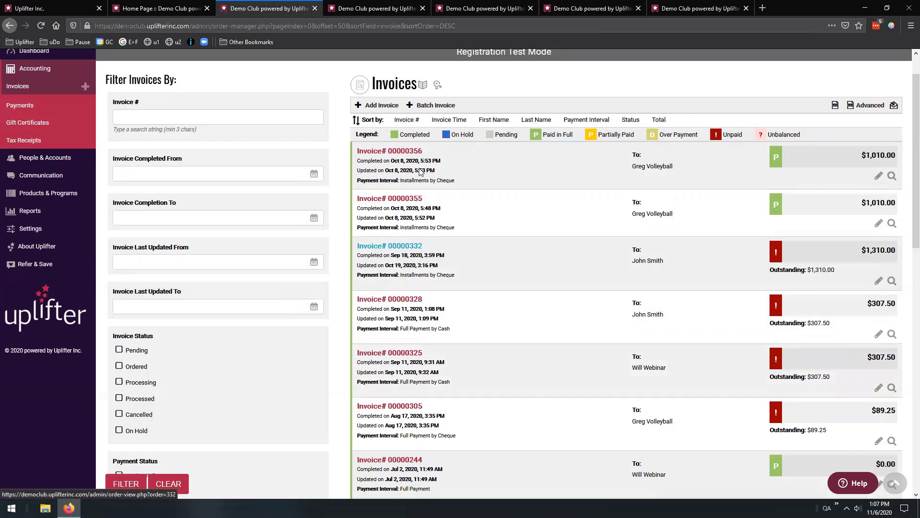
pyautogui.click(369, 5)
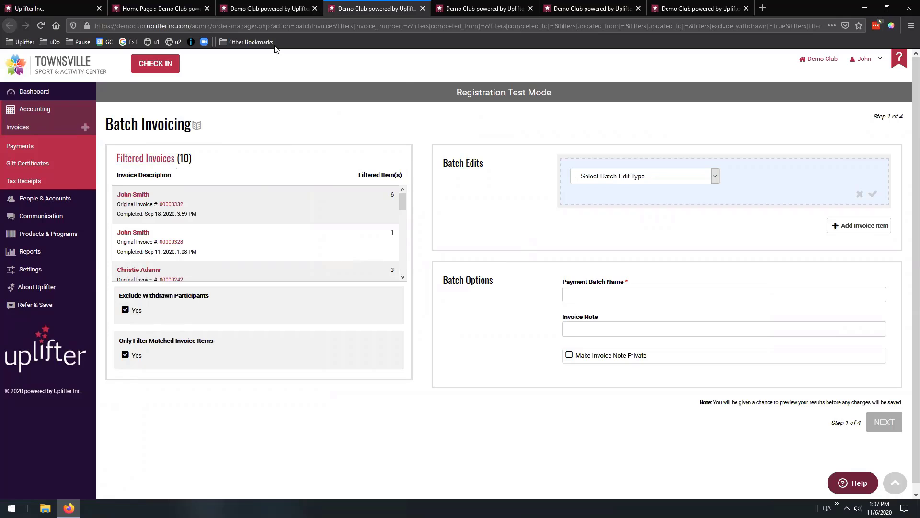
pyautogui.click(273, 10)
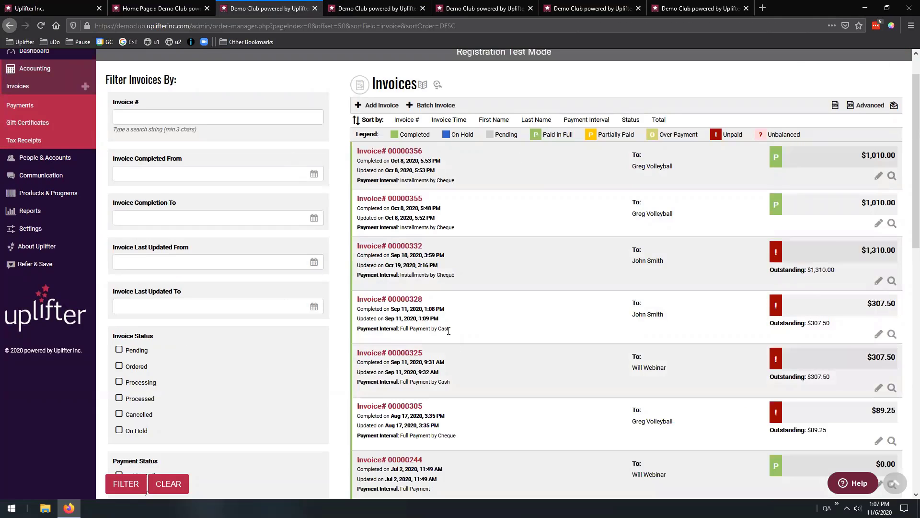
pyautogui.scroll(-4, 369, 285)
pyautogui.scroll(4, 348, 223)
# Add a batch adjustment titled Increase Cost with a price of $100 and look through the filtered invoices it covers.
pyautogui.click(339, 6)
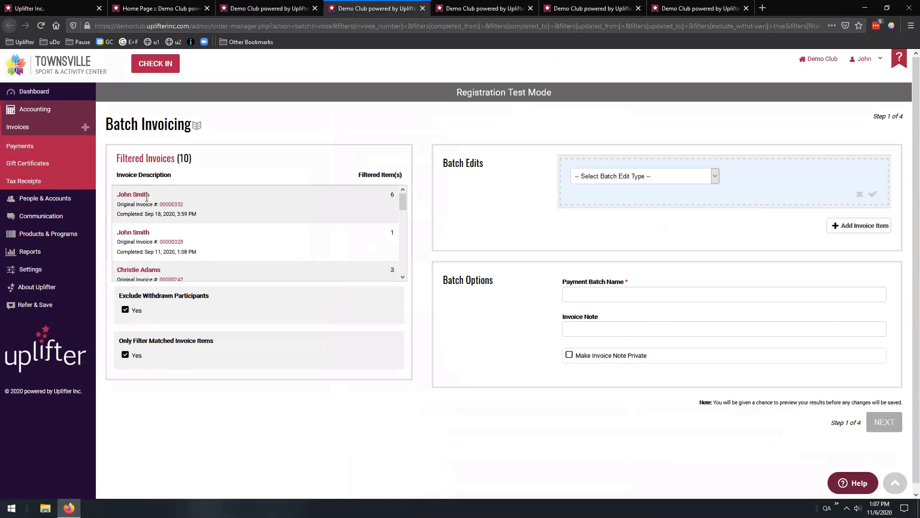
pyautogui.moveTo(398, 198)
pyautogui.mouseDown()
pyautogui.moveTo(401, 231)
pyautogui.moveTo(408, 203)
pyautogui.mouseUp()
pyautogui.click(599, 178)
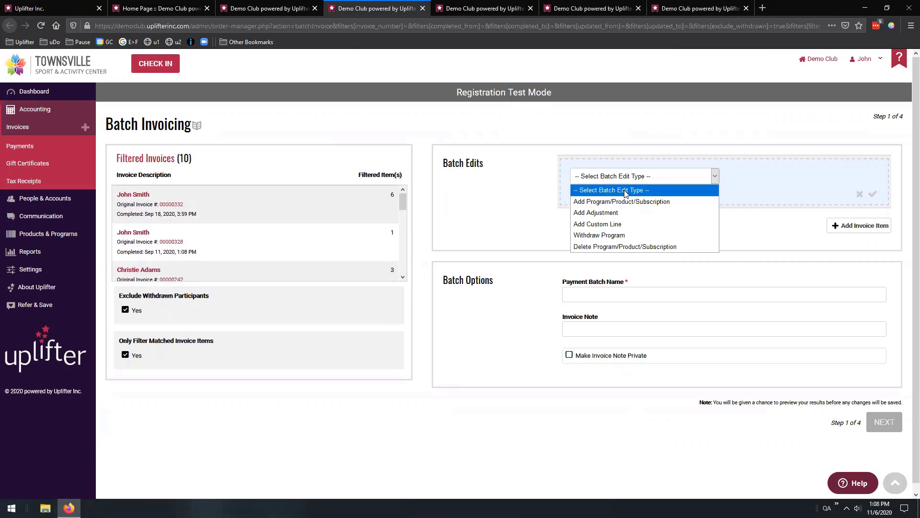
pyautogui.click(606, 216)
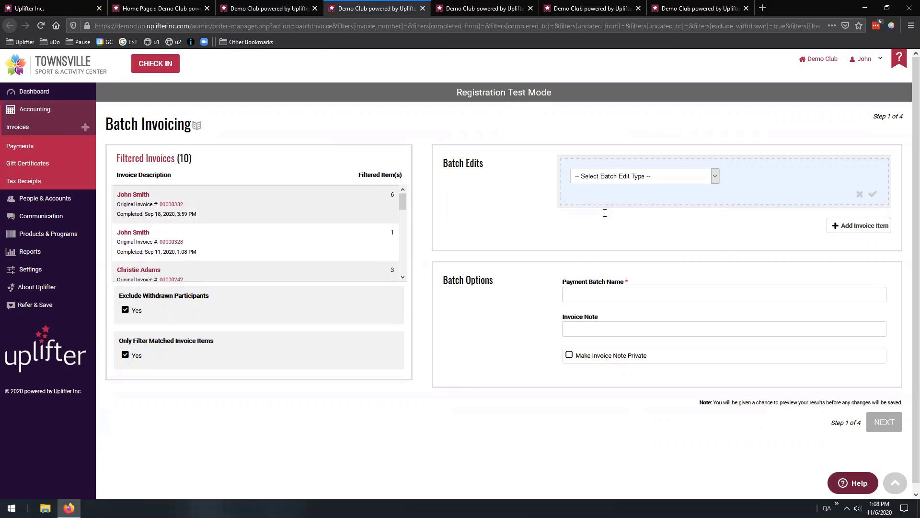
pyautogui.click(620, 207)
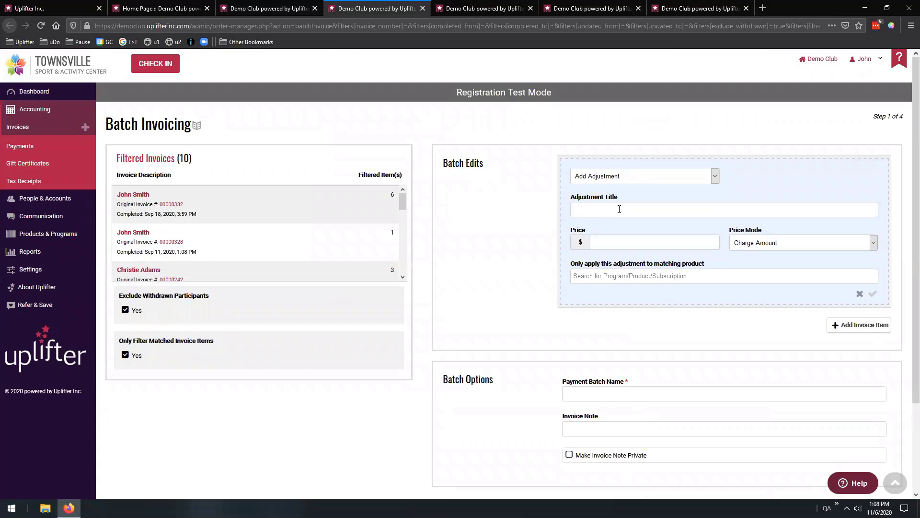
pyautogui.write('Increas')
pyautogui.write('e Cos')
pyautogui.write('100')
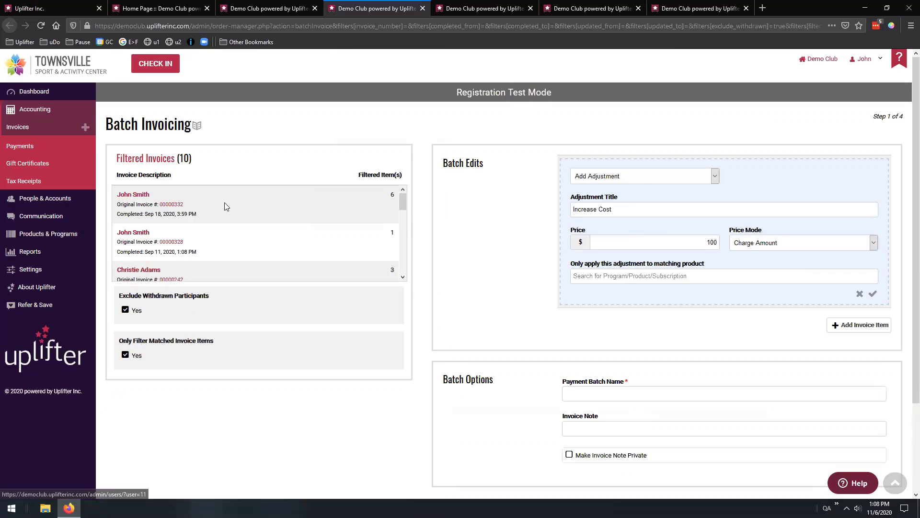
pyautogui.scroll(-5, 405, 200)
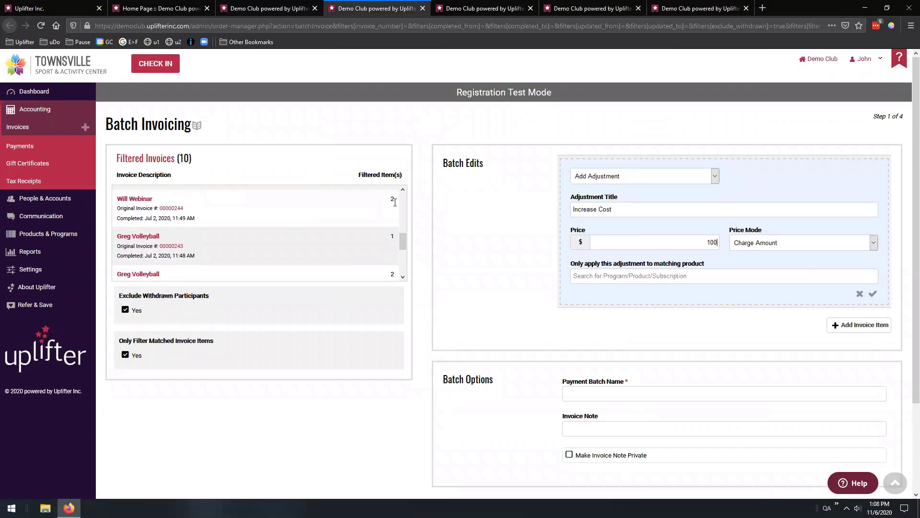
pyautogui.moveTo(403, 233); pyautogui.dragTo(405, 194)
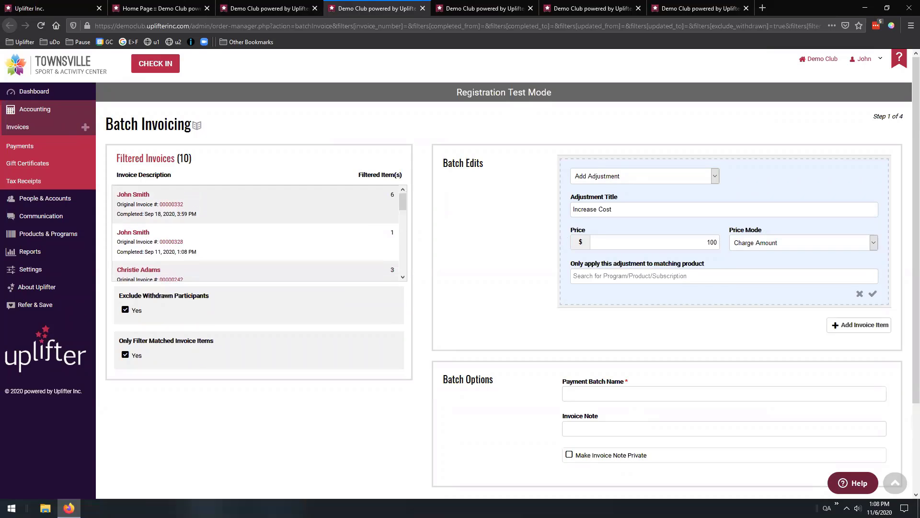
# Return to the invoices list and filter it by the 2020-2021 program Baseball Sundays (<= 10).
pyautogui.click(297, 9)
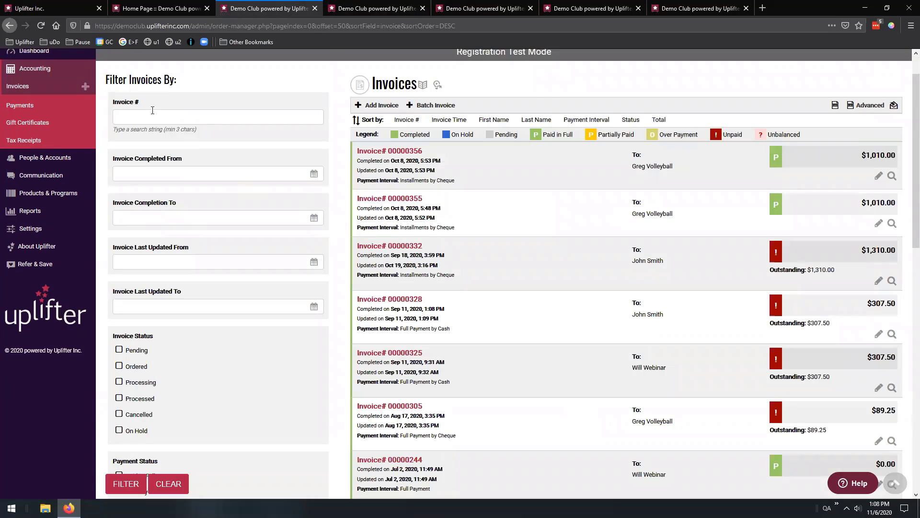
pyautogui.scroll(-5, 253, 250)
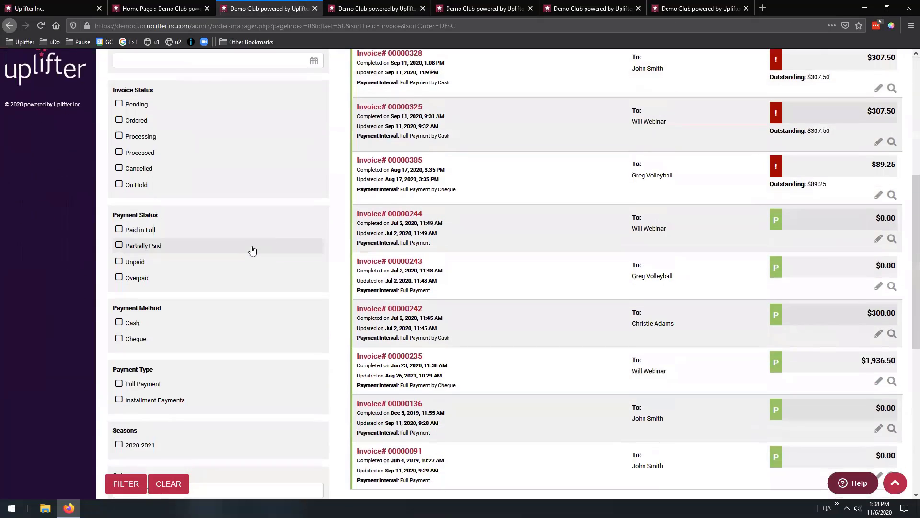
pyautogui.scroll(-3, 252, 249)
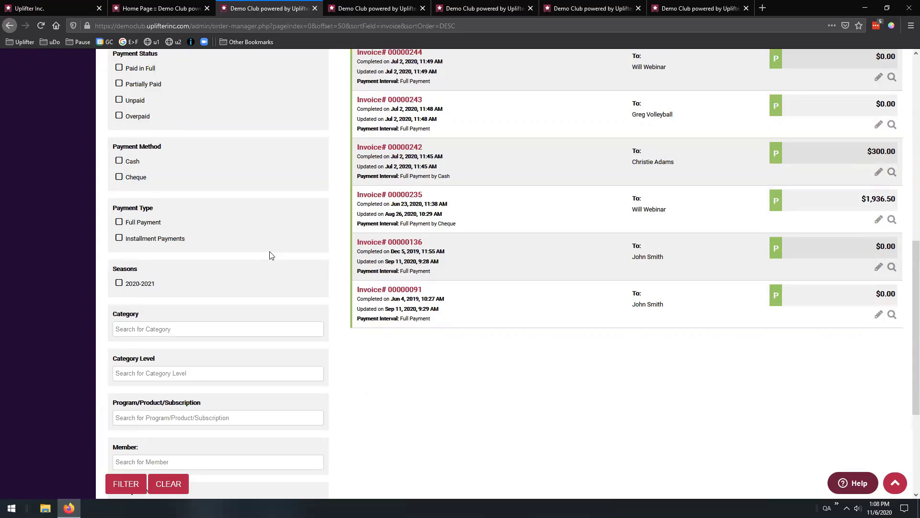
pyautogui.scroll(-3, 269, 255)
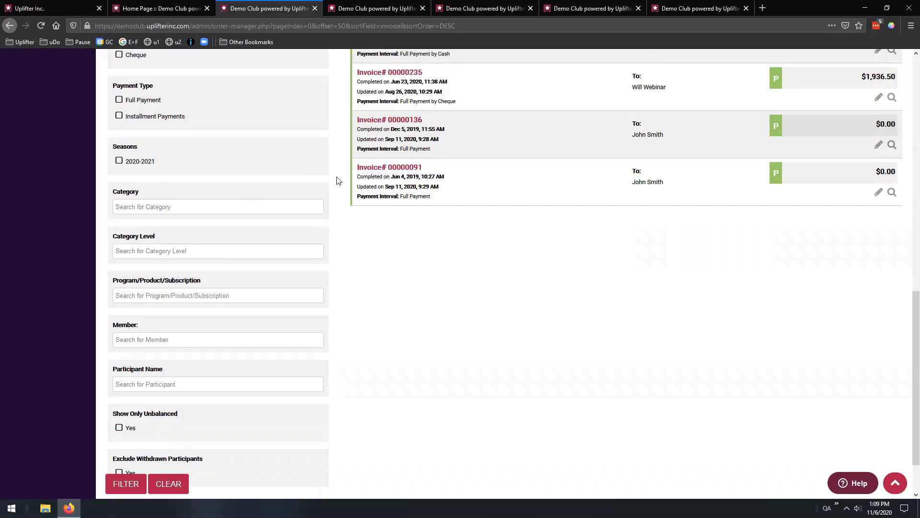
pyautogui.click(192, 296)
pyautogui.write('base')
pyautogui.click(192, 334)
pyautogui.click(143, 480)
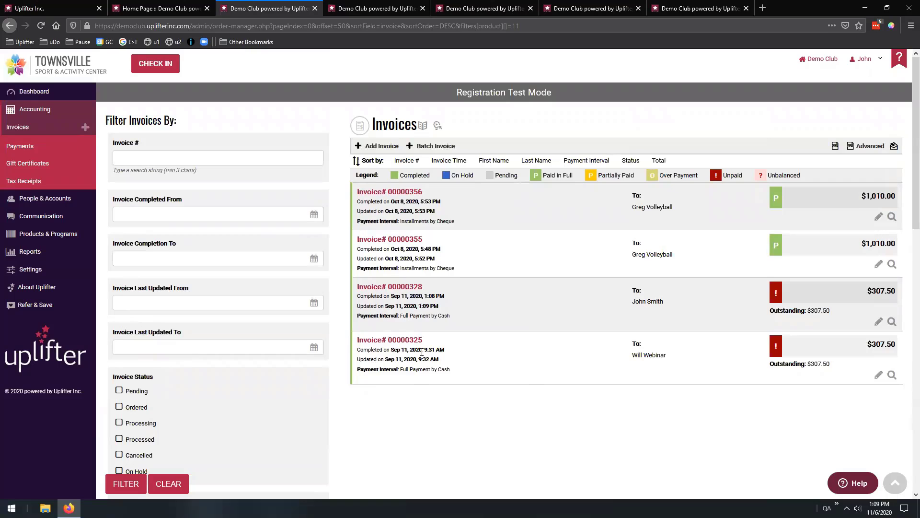
# Switch to the category-filtered batch invoicing page and review the filtered item count of each invoice.
pyautogui.hotkey('ctrl', 'Tab')
pyautogui.hotkey('ctrl', 'Tab')
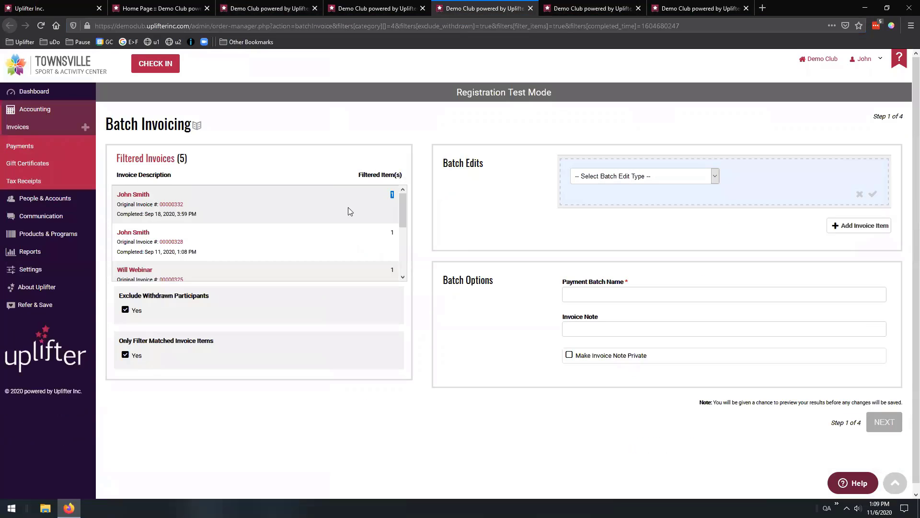
pyautogui.click(394, 200)
pyautogui.scroll(-3, 404, 239)
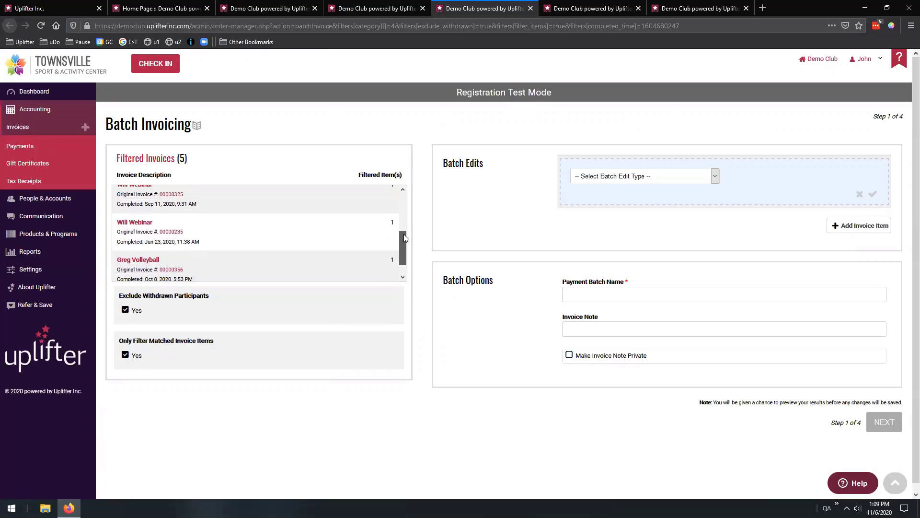
pyautogui.scroll(3, 405, 206)
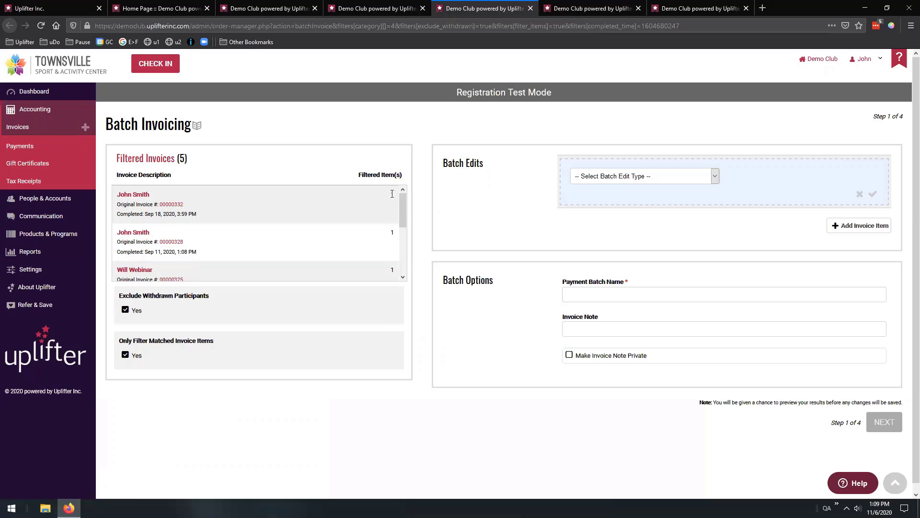
pyautogui.scroll(-2, 399, 198)
pyautogui.moveTo(405, 229); pyautogui.dragTo(404, 196)
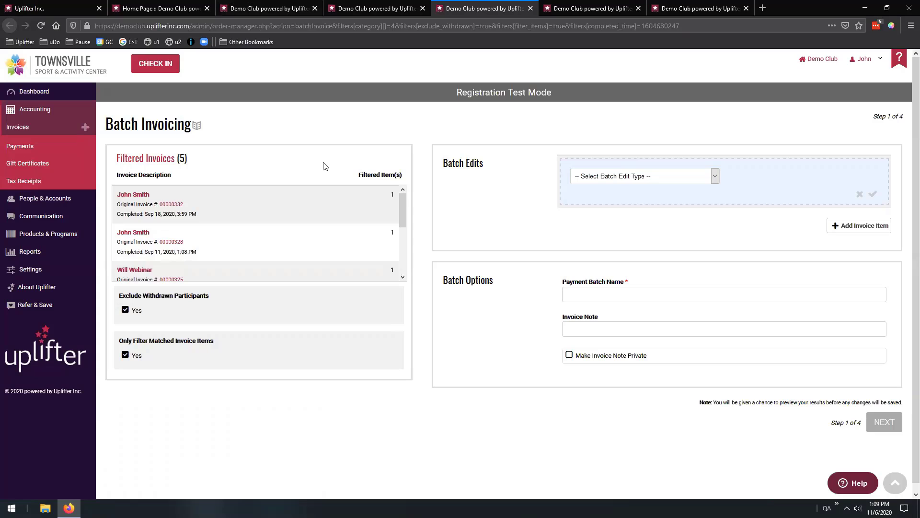
# Include withdrawn participants in the filtered invoices, check the list, and exclude them again.
pyautogui.click(125, 310)
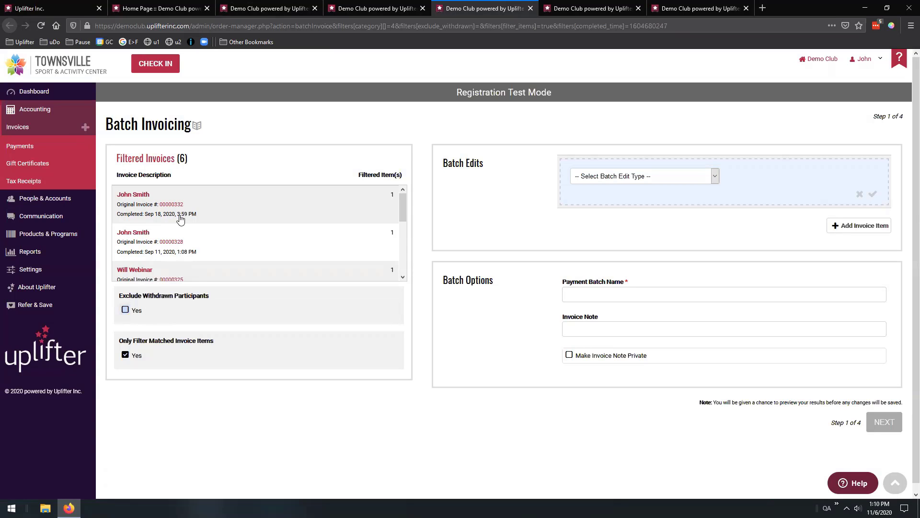
pyautogui.scroll(-5, 394, 218)
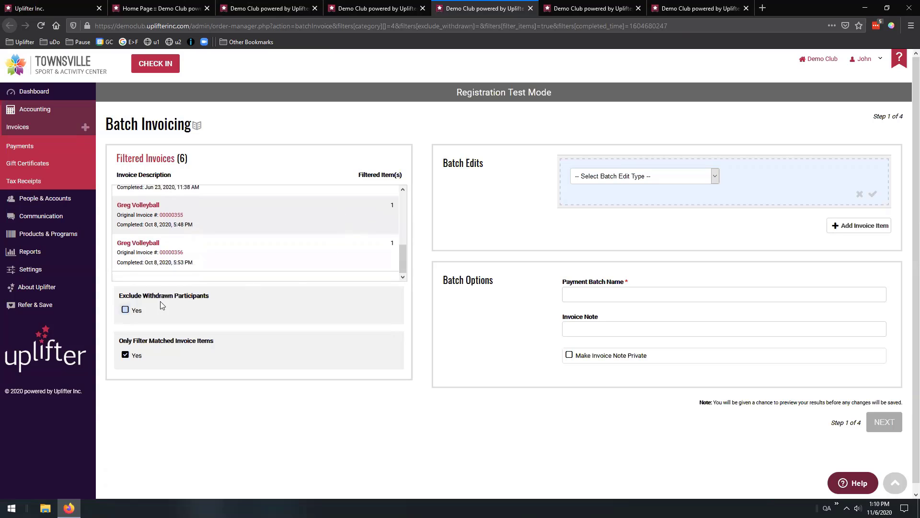
pyautogui.click(126, 310)
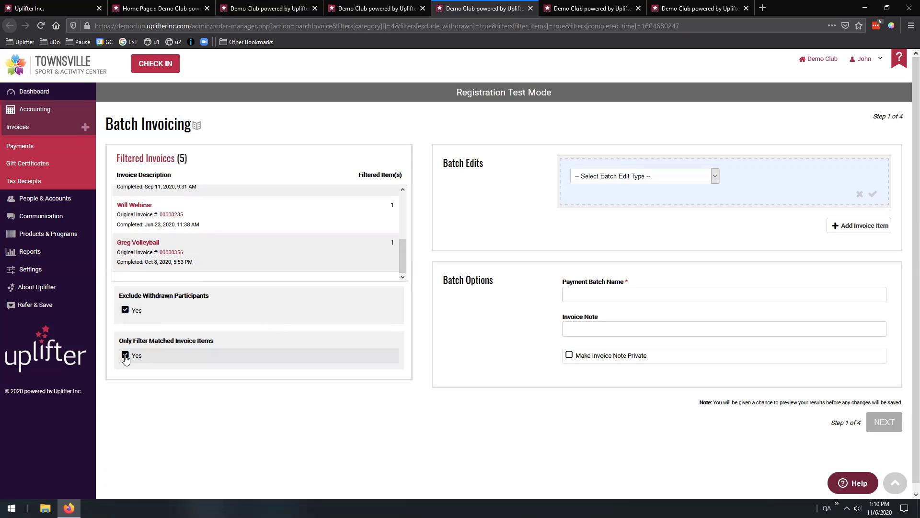
# Turn off Only Filter Matched Invoice Items and check the program filter set on the invoices list.
pyautogui.click(125, 356)
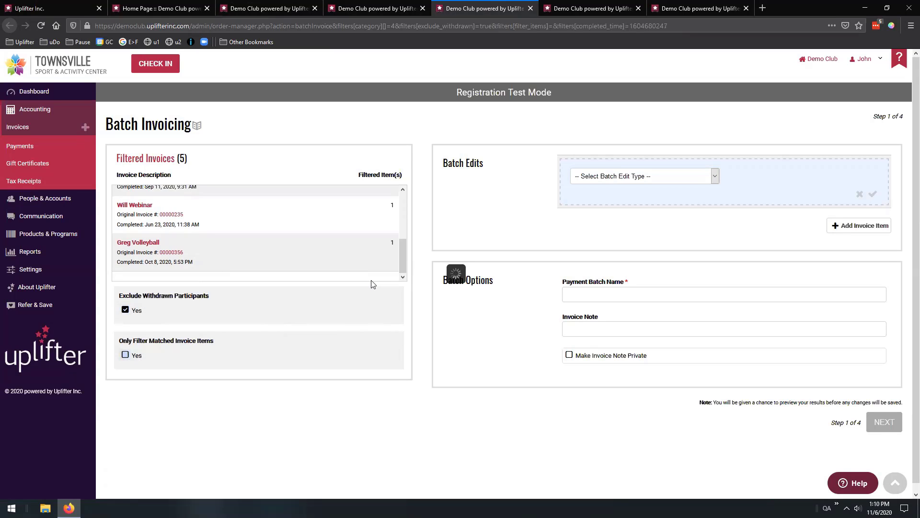
pyautogui.scroll(5, 398, 254)
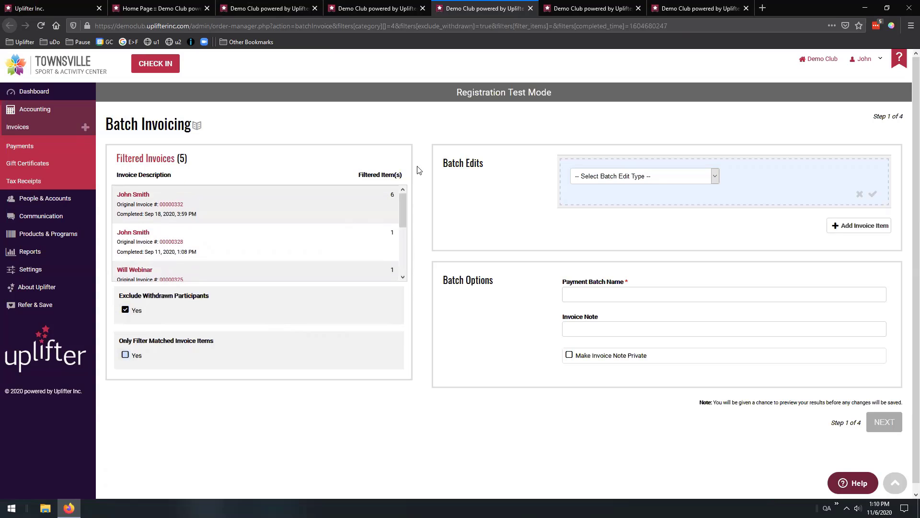
pyautogui.click(295, 9)
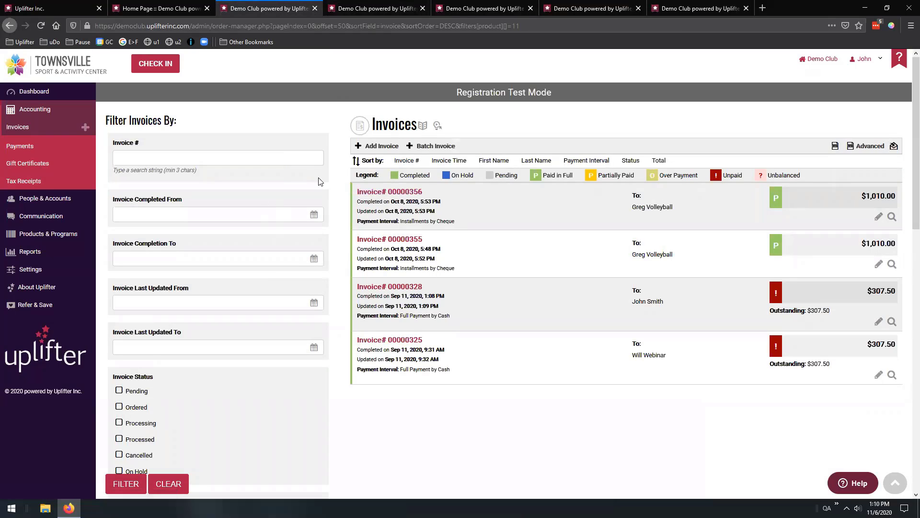
pyautogui.scroll(-10, 260, 287)
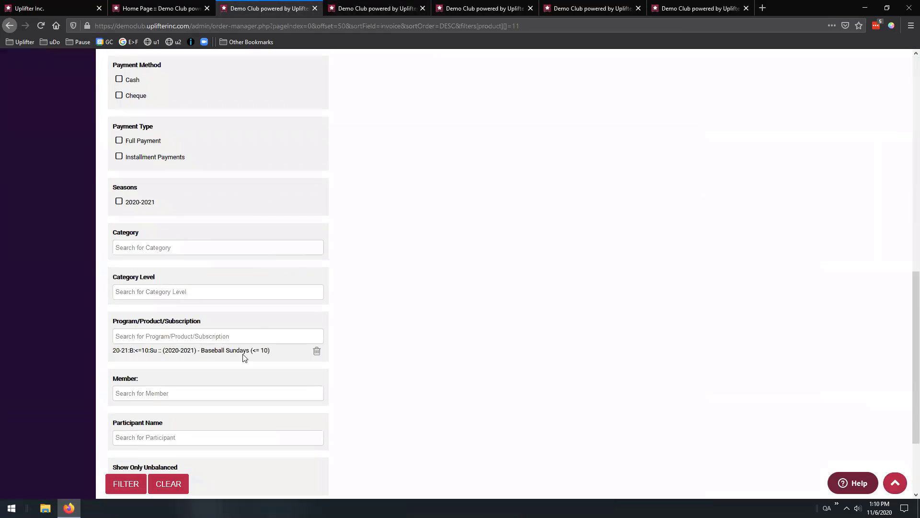
pyautogui.click(485, 9)
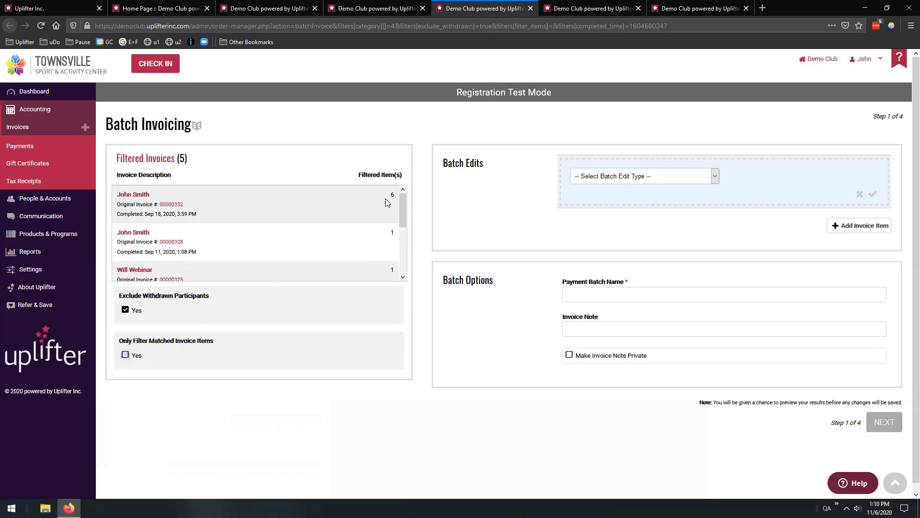
# Review the filtered item counts on the batch invoicing page and turn Only Filter Matched Invoice Items back on.
pyautogui.moveTo(357, 181); pyautogui.dragTo(403, 182)
pyautogui.click(392, 195)
pyautogui.moveTo(389, 231); pyautogui.dragTo(399, 231)
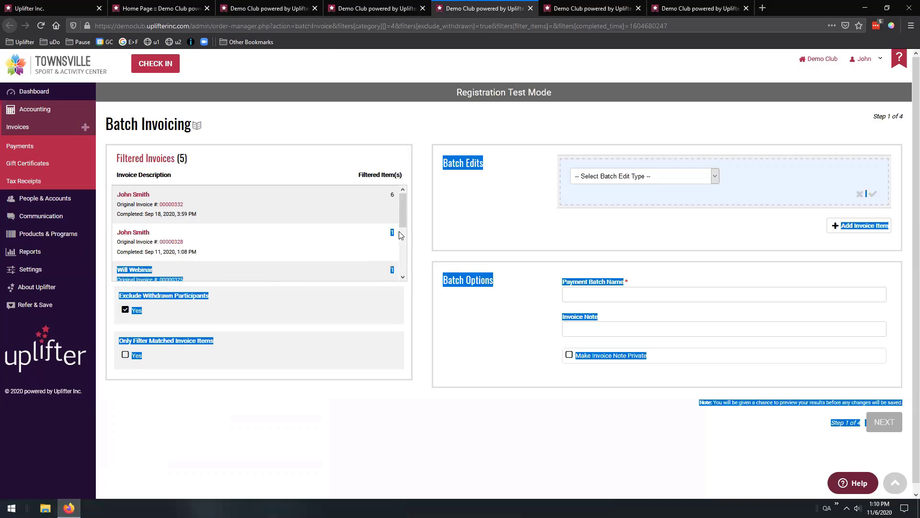
pyautogui.click(403, 277)
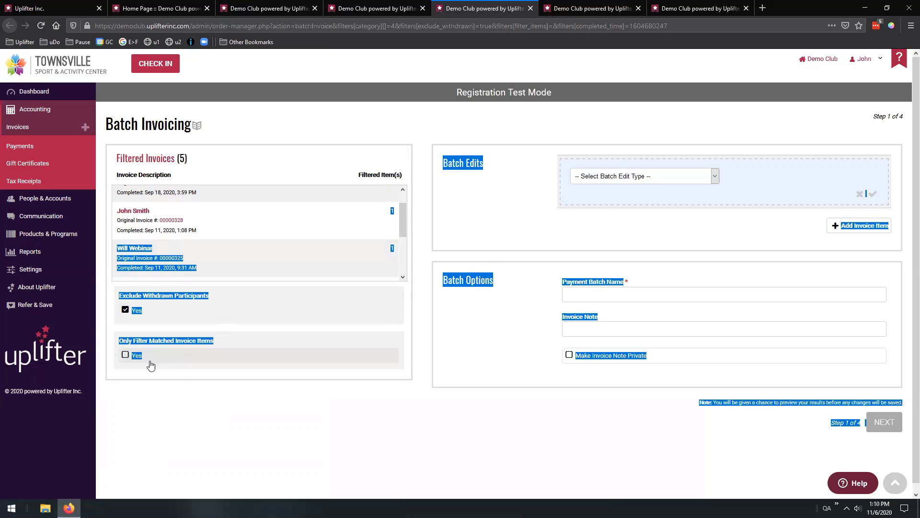
pyautogui.click(132, 359)
pyautogui.click(132, 359)
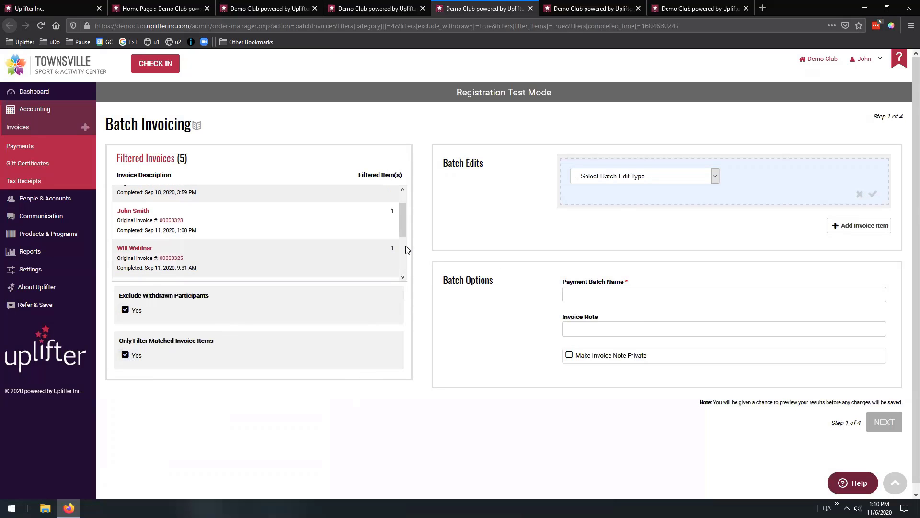
pyautogui.scroll(1, 404, 202)
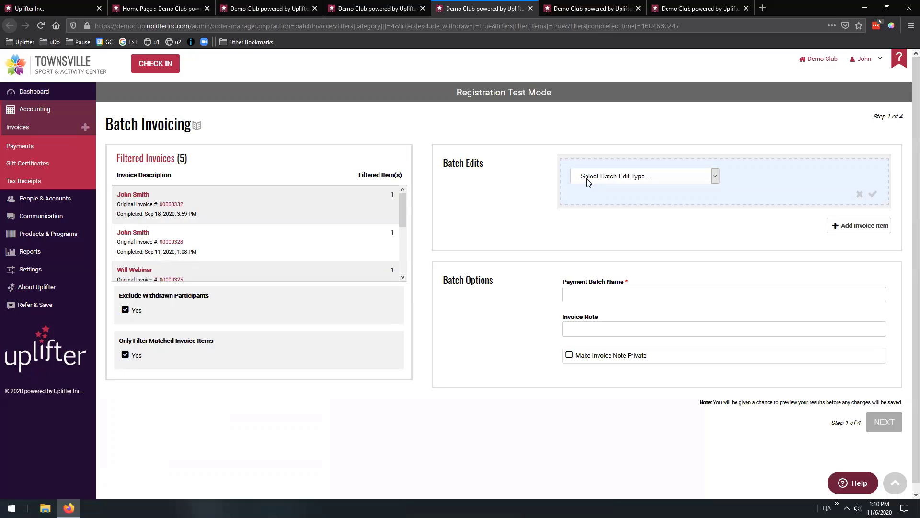
# Set the batch edit type to Add Adjustment, Add Custom Line and Add Program/Product/Subscription in turn to compare their fields.
pyautogui.click(613, 181)
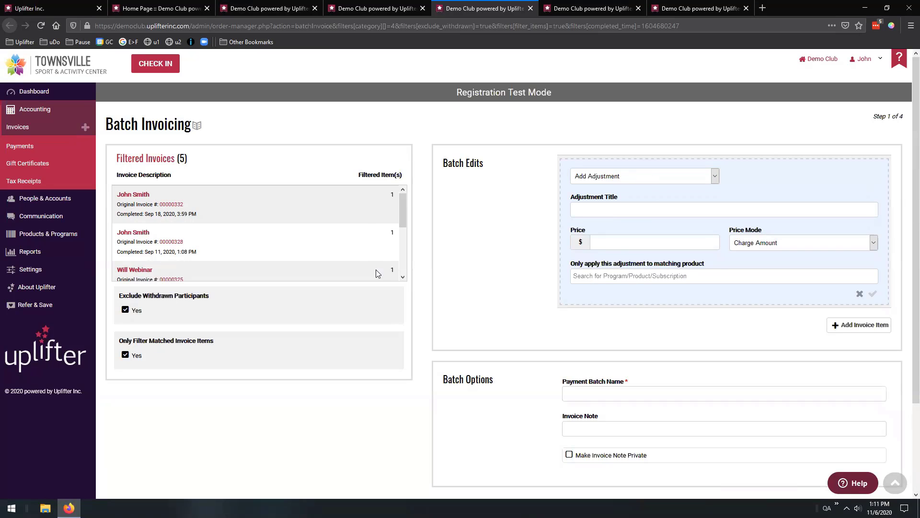
pyautogui.click(657, 180)
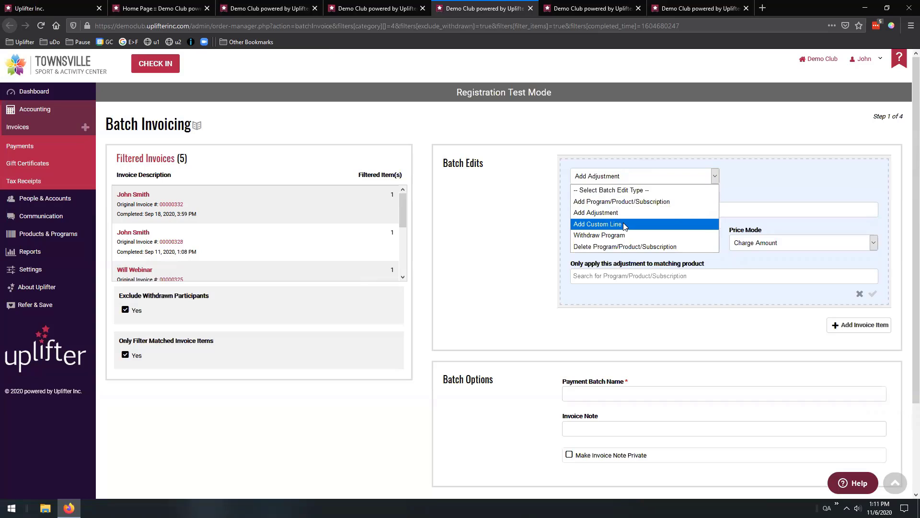
pyautogui.click(625, 225)
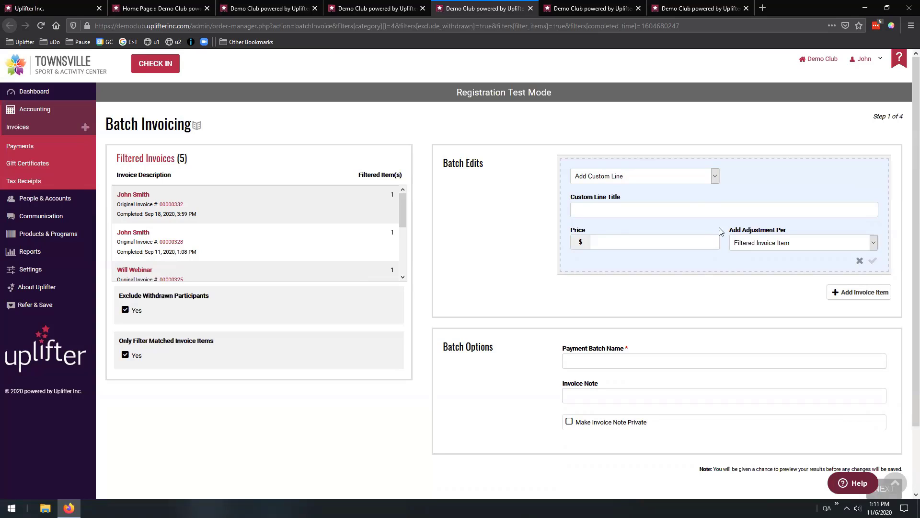
pyautogui.click(681, 179)
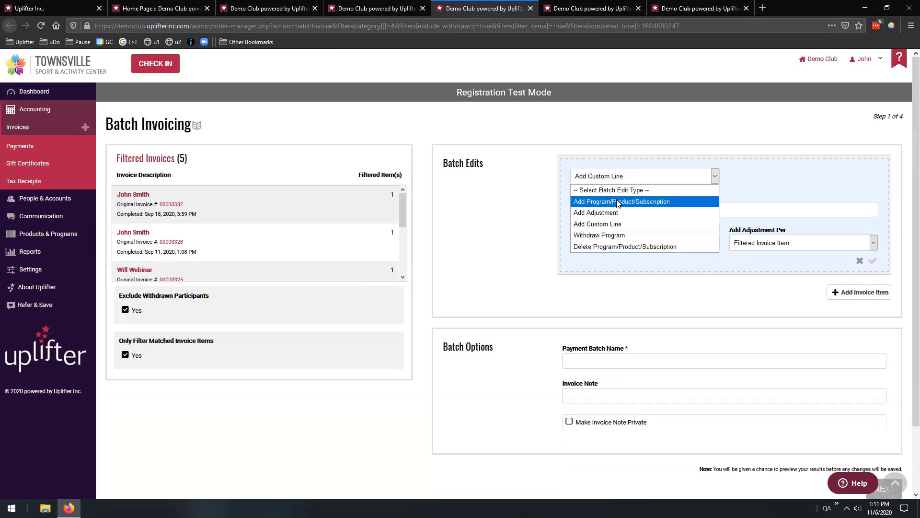
pyautogui.click(655, 202)
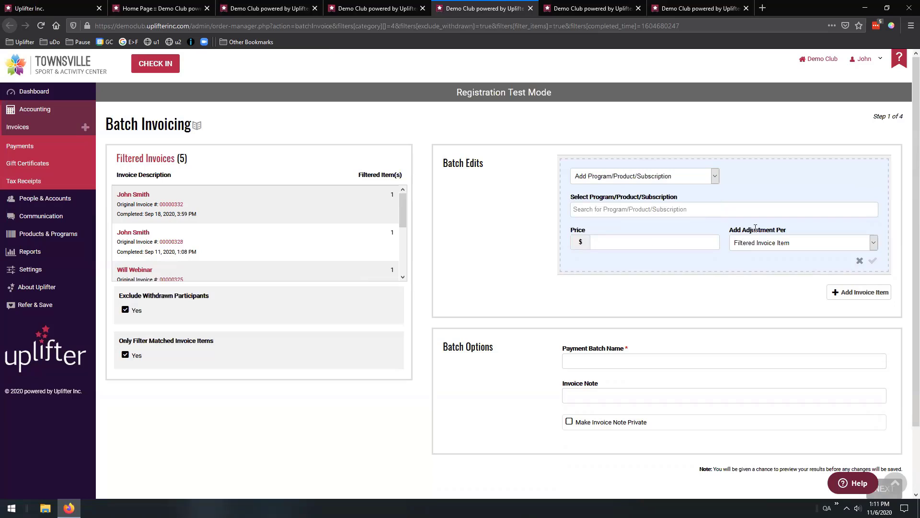
# Change the batch edit type to Add Custom Line and compare the filtered item counts with Only Filter Matched Invoice Items off and on.
pyautogui.click(696, 182)
pyautogui.click(680, 224)
pyautogui.click(768, 243)
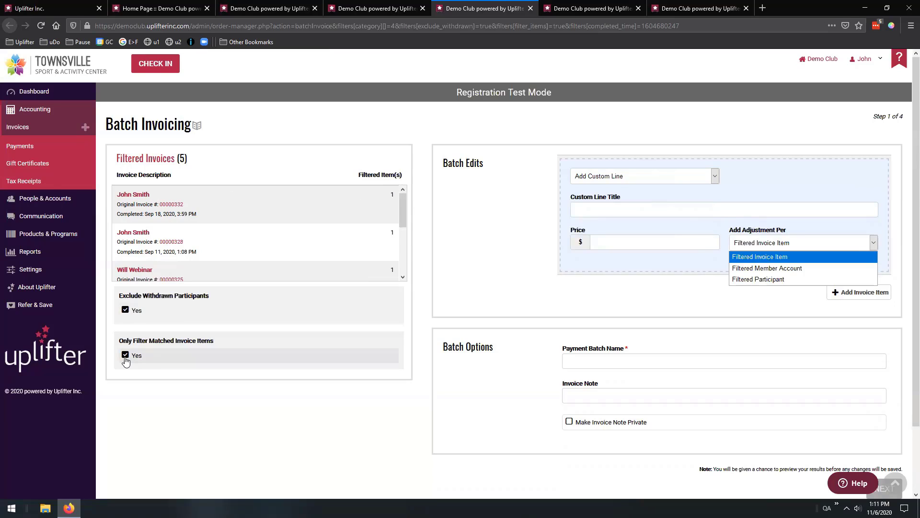
pyautogui.click(125, 355)
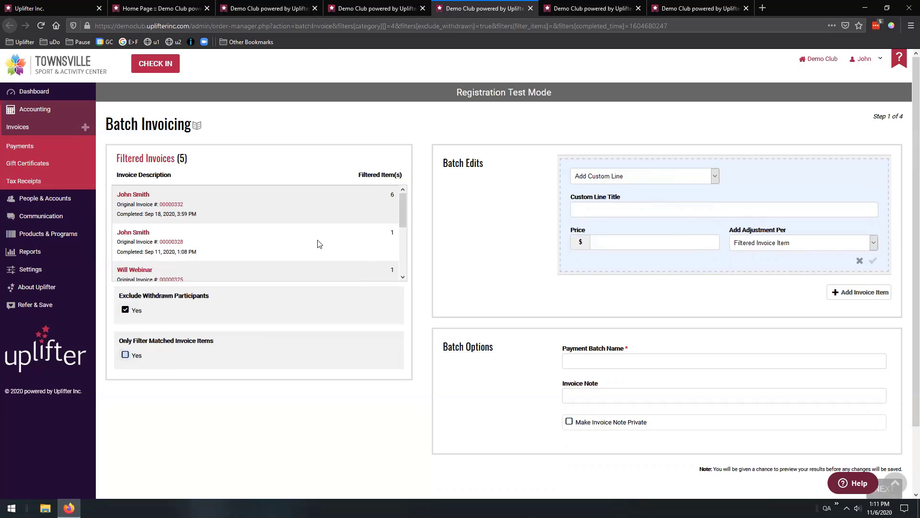
pyautogui.click(125, 355)
# Set the custom line's Add Adjustment Per to Filtered Participant, check the filtered invoices, and switch it to Filtered Member Account.
pyautogui.click(789, 243)
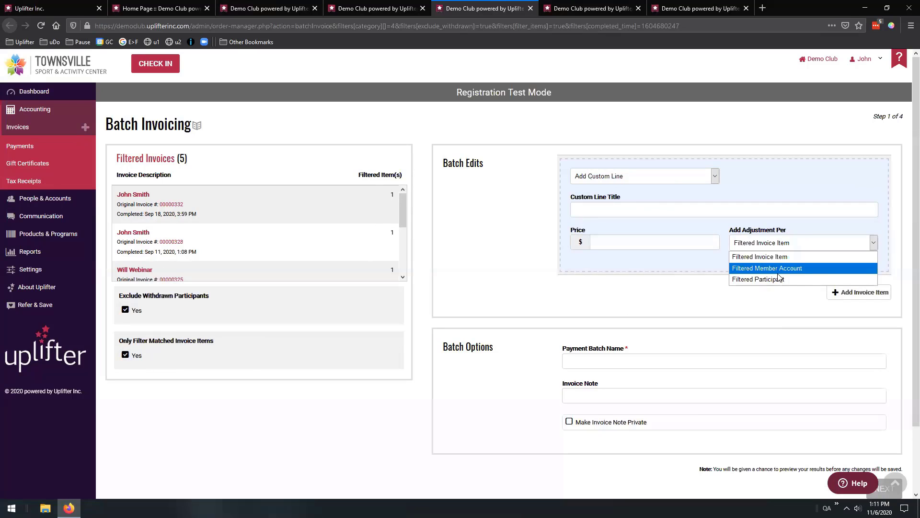
pyautogui.click(771, 281)
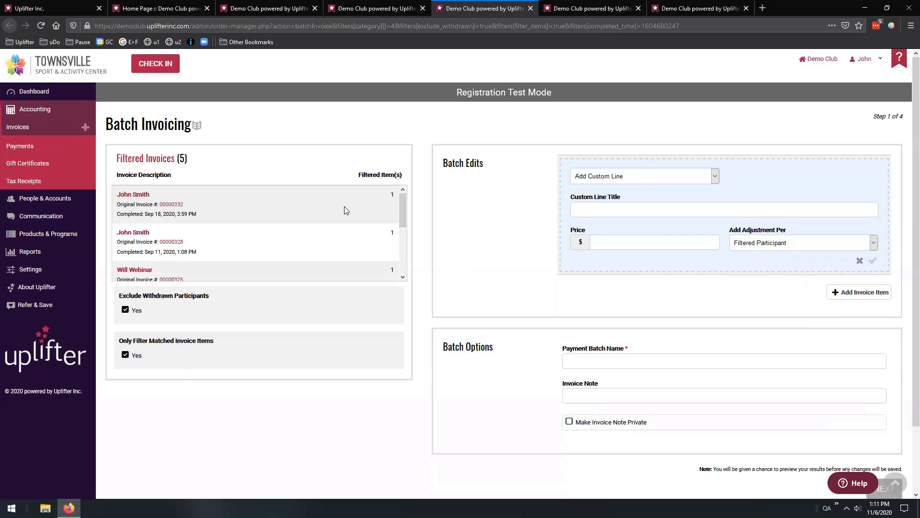
pyautogui.scroll(-3, 401, 206)
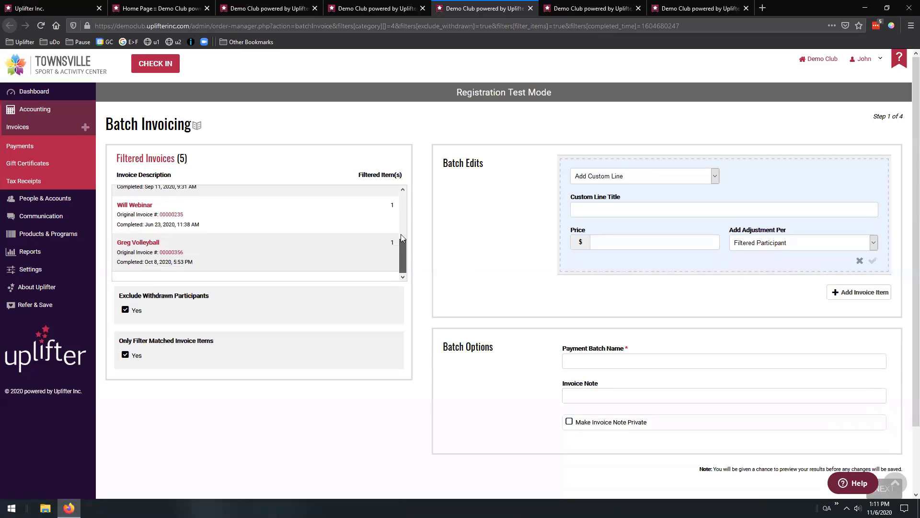
pyautogui.scroll(5, 400, 234)
pyautogui.click(795, 245)
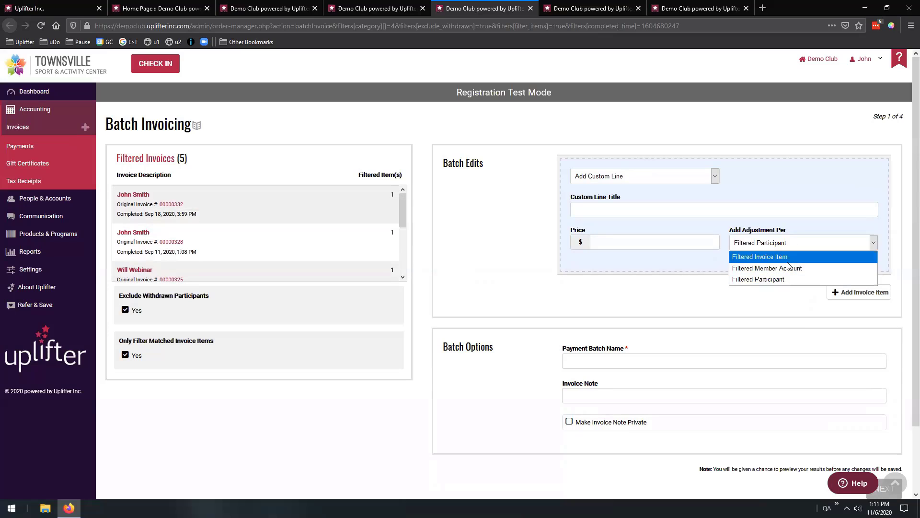
pyautogui.click(787, 267)
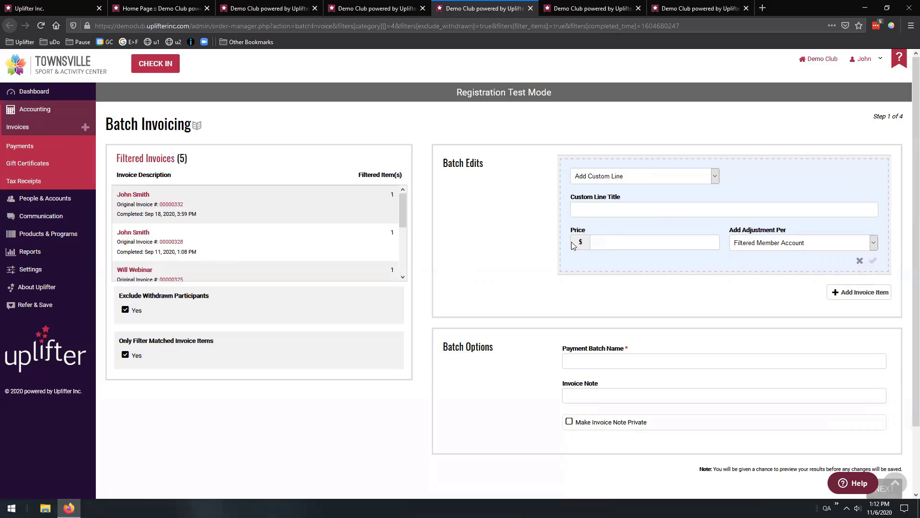
# Switch the batch edit type to Add Program/Product/Subscription and check its Add Adjustment Per options.
pyautogui.click(635, 177)
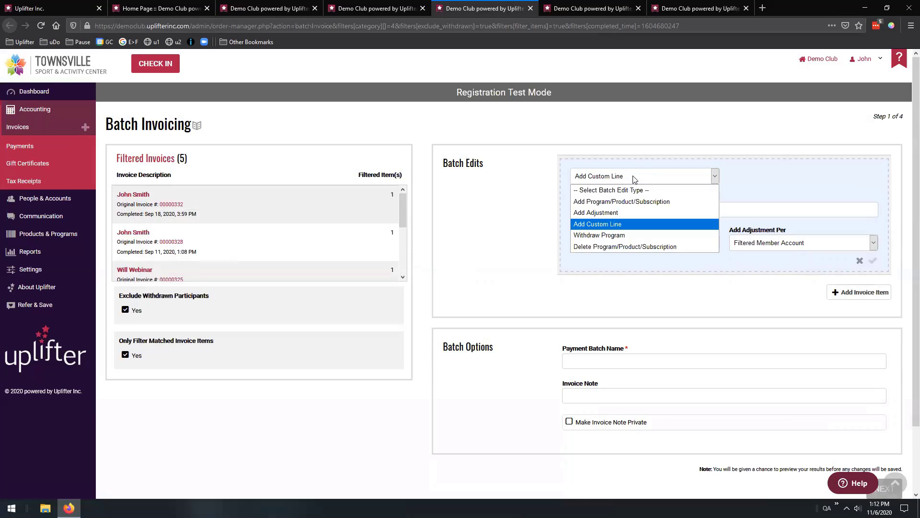
pyautogui.click(588, 202)
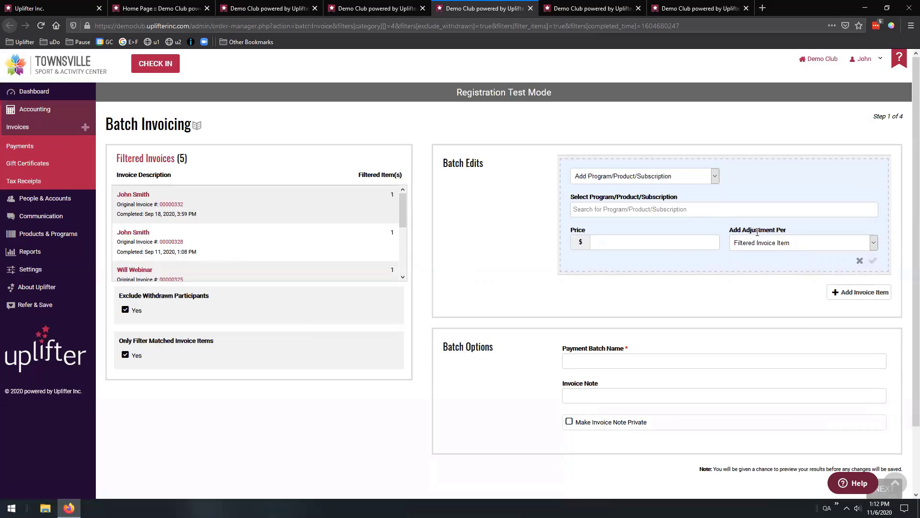
pyautogui.click(767, 243)
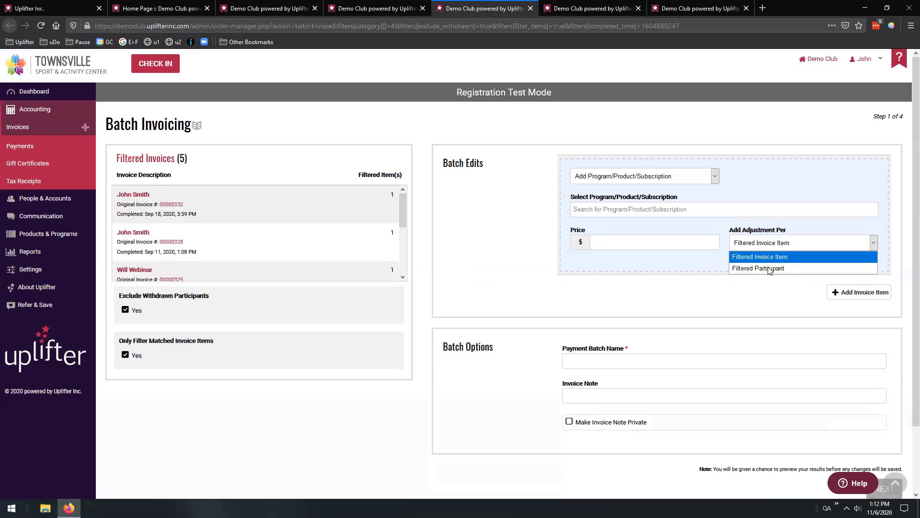
# Switch the batch edit type to Withdraw Program and look through the filtered invoices.
pyautogui.click(648, 181)
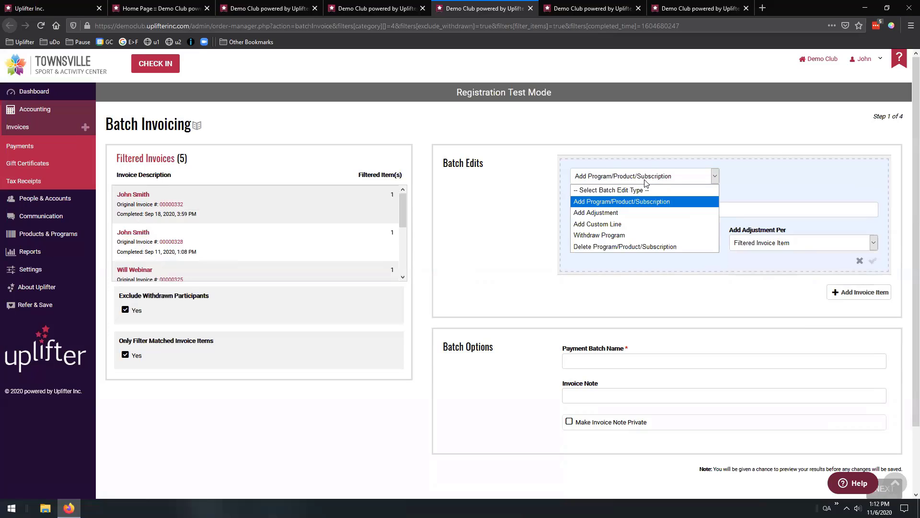
pyautogui.click(615, 236)
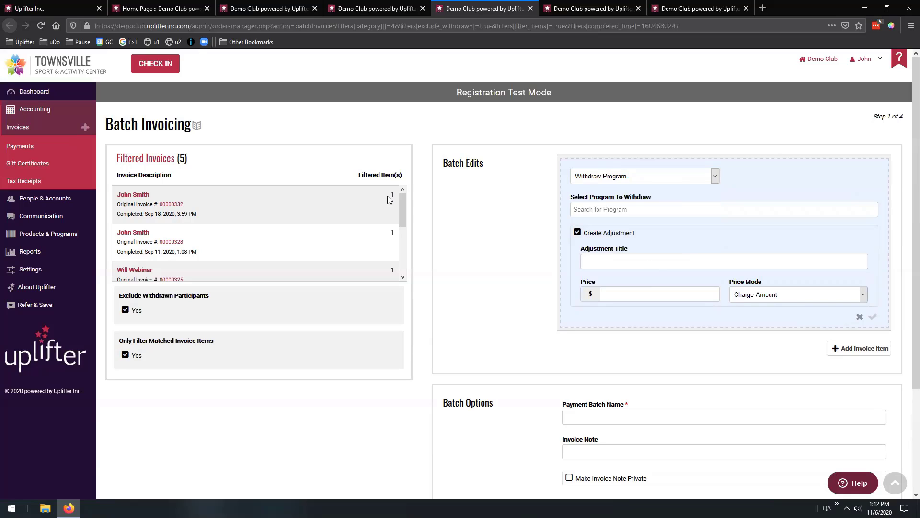
pyautogui.scroll(-3, 399, 197)
pyautogui.scroll(3, 398, 192)
# Set up a Delete Program/Product/Subscription edit for ADDFEE :: Additional Fee, and discard it.
pyautogui.click(631, 181)
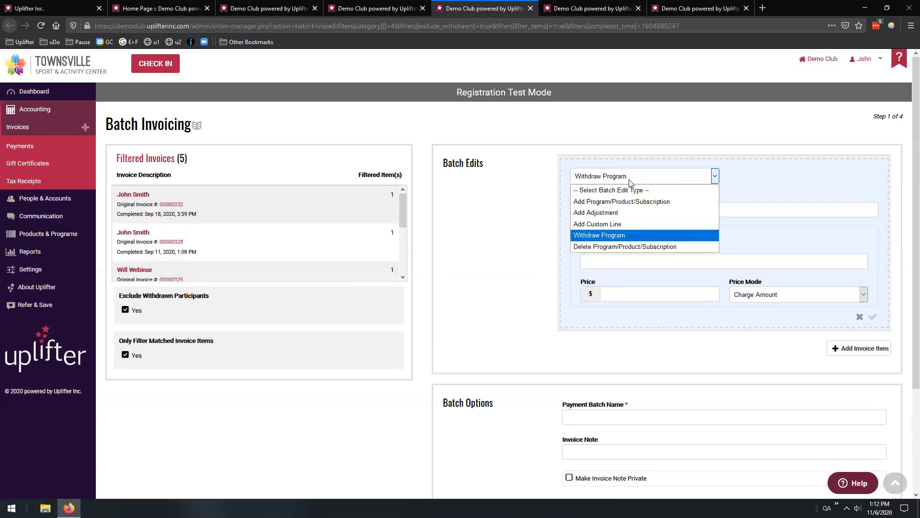
pyautogui.click(641, 250)
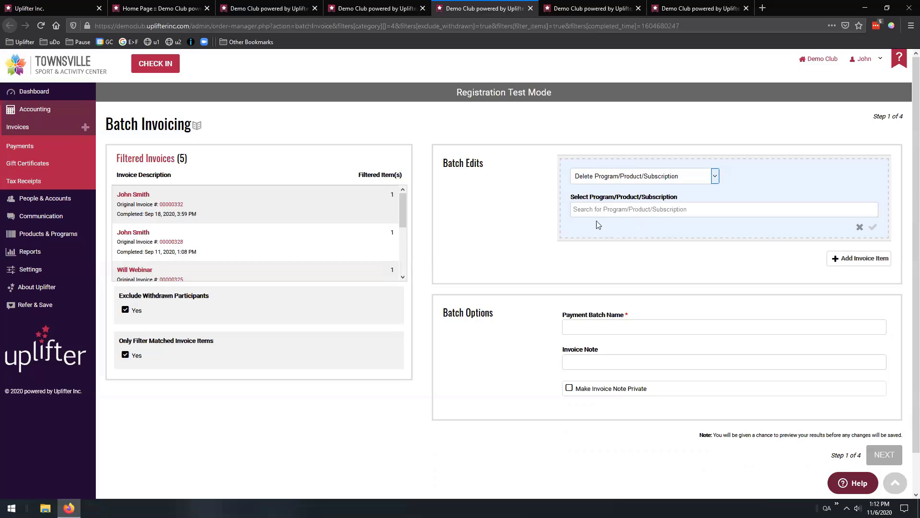
pyautogui.click(680, 209)
pyautogui.write('add')
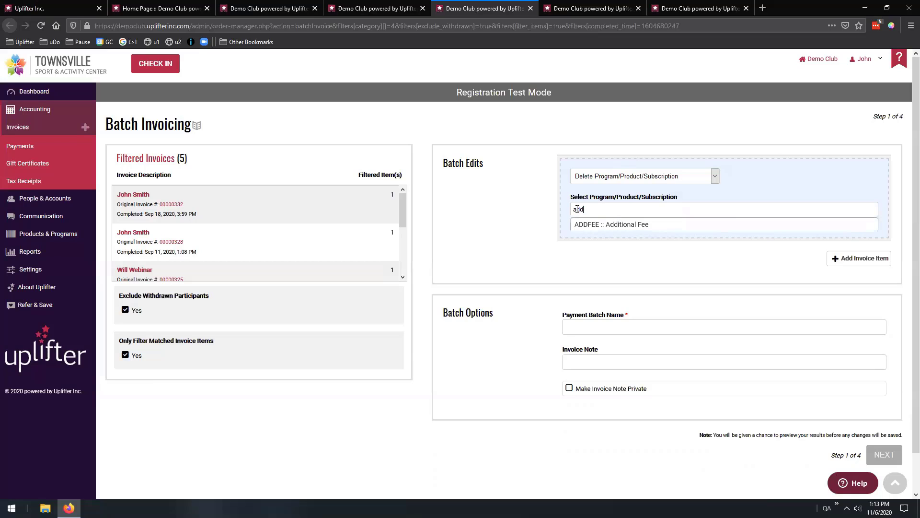
pyautogui.click(609, 225)
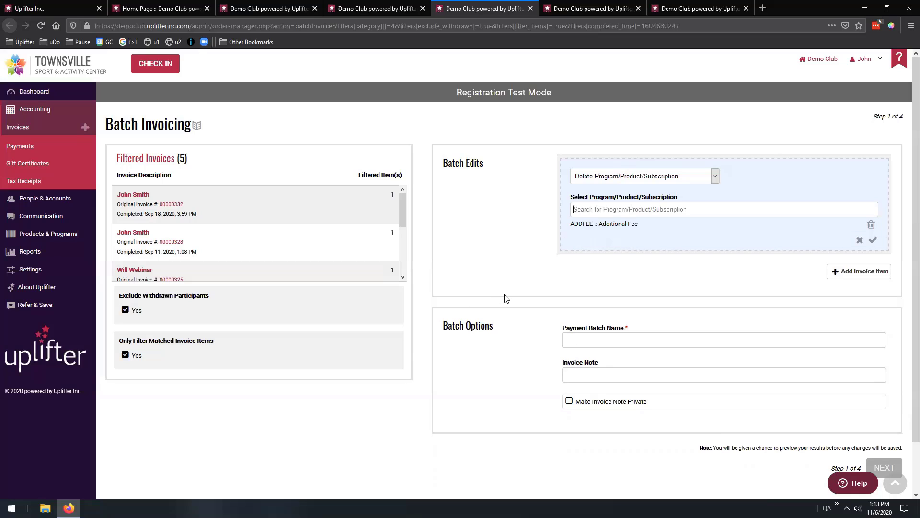
pyautogui.click(859, 241)
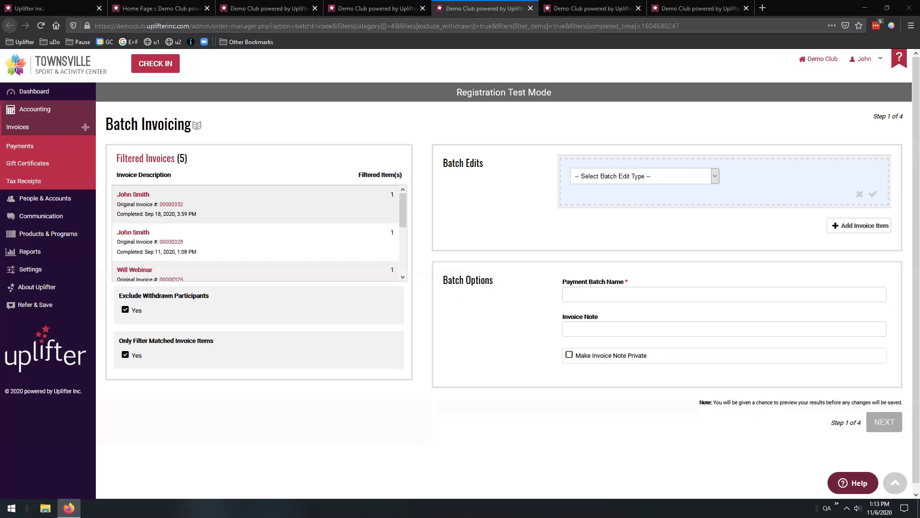
# Add a batch edit of type Add Program/Product/Subscription for ADDFEE :: Additional Fee, keeping its default price, and save it.
pyautogui.click(698, 178)
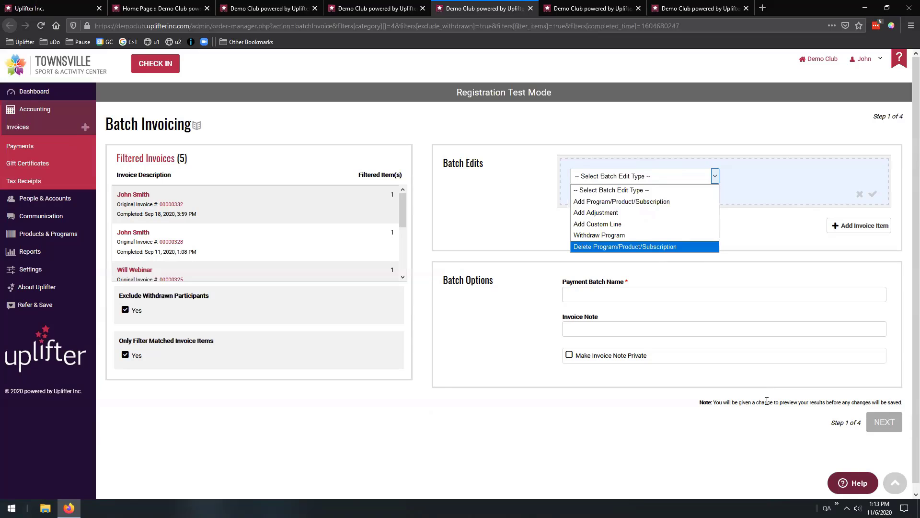
pyautogui.click(606, 202)
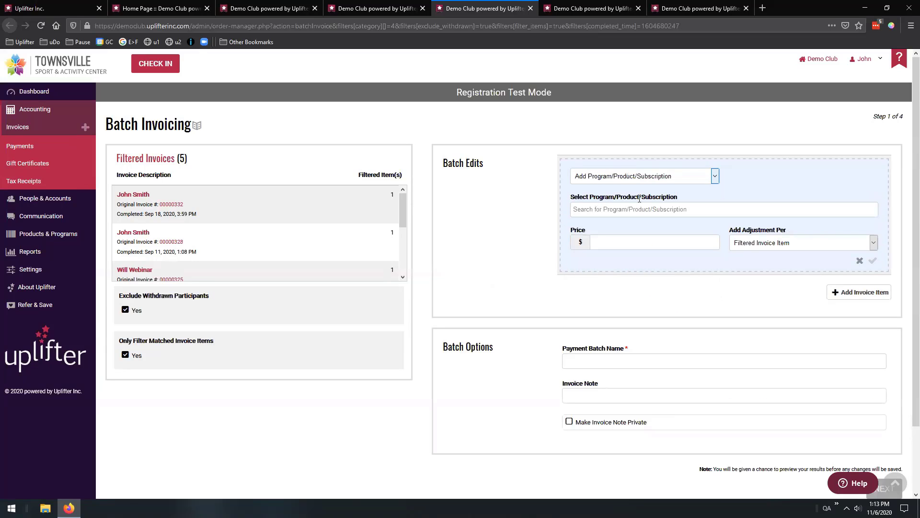
pyautogui.click(632, 209)
pyautogui.write('asd')
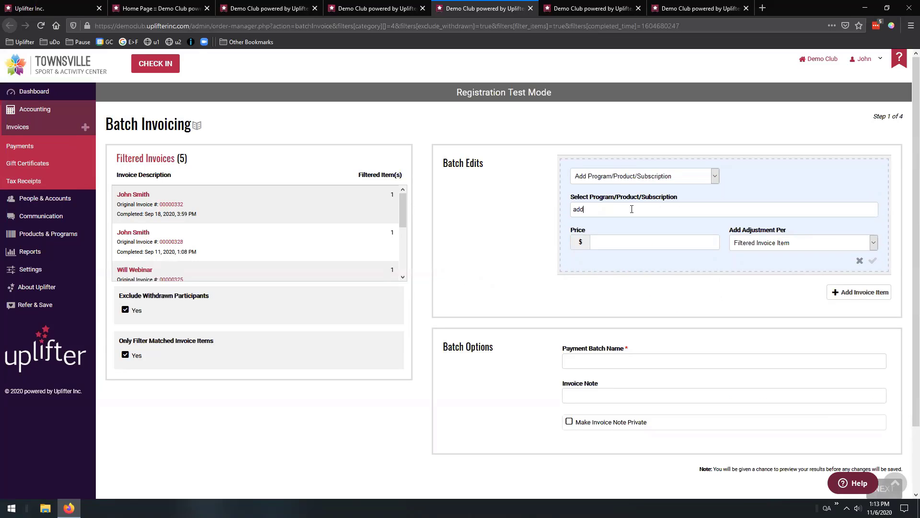
pyautogui.click(634, 224)
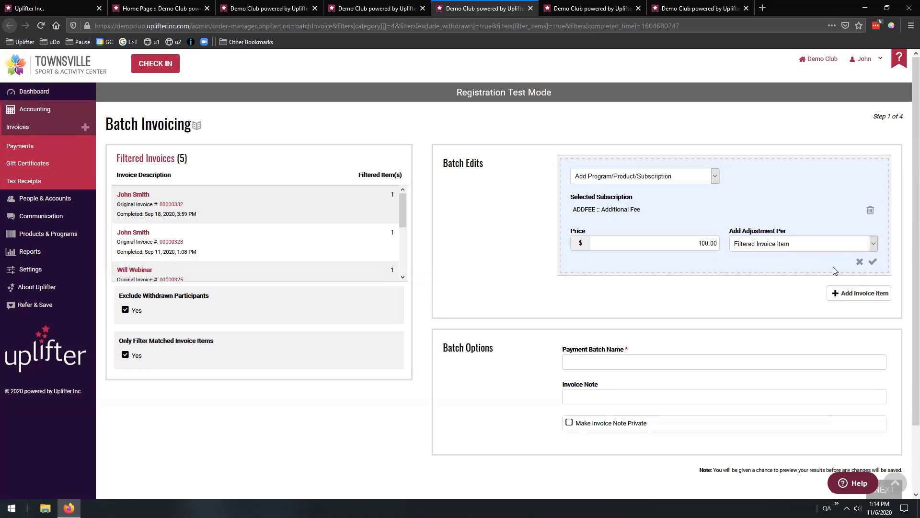
pyautogui.click(873, 262)
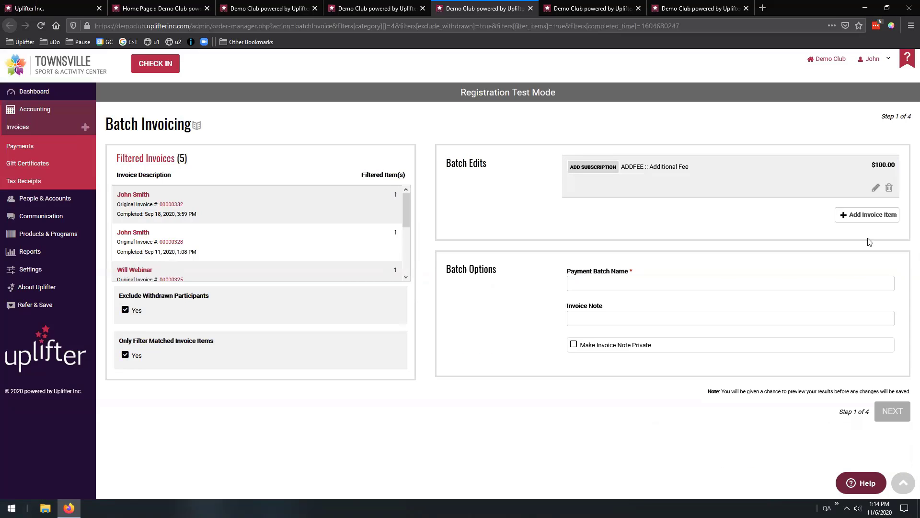
# Start a second batch edit of type Add Adjustment, check its fields, and discard it.
pyautogui.click(872, 219)
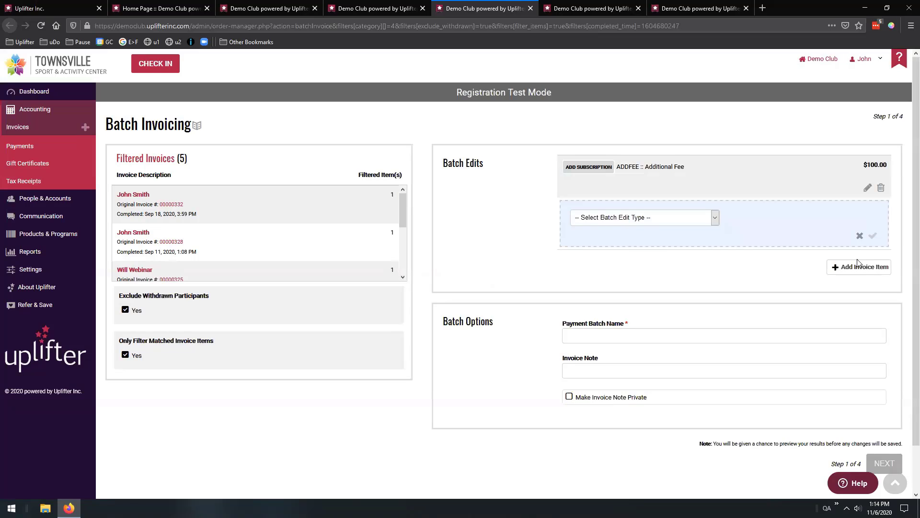
pyautogui.click(714, 217)
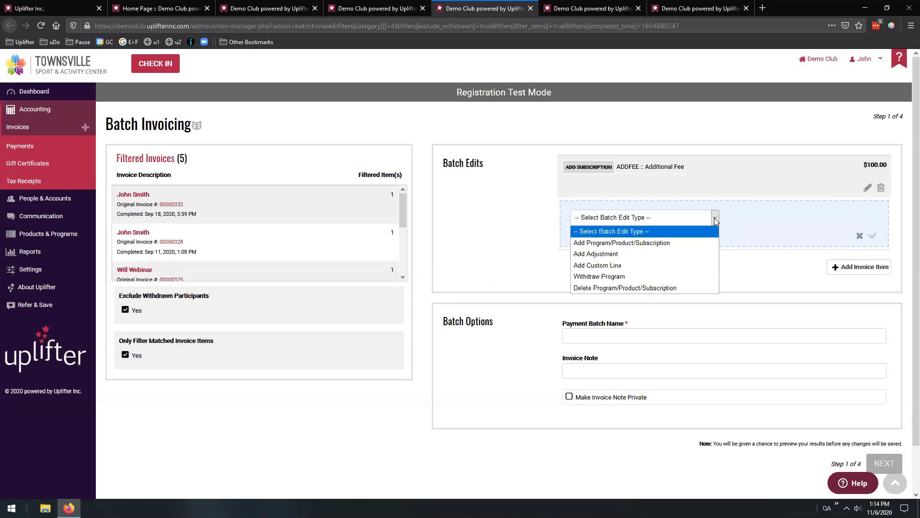
pyautogui.click(653, 254)
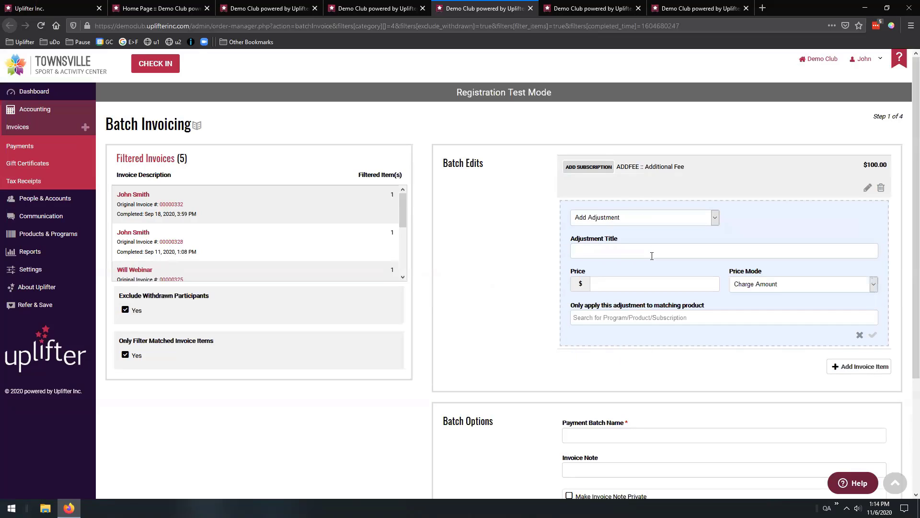
pyautogui.click(860, 335)
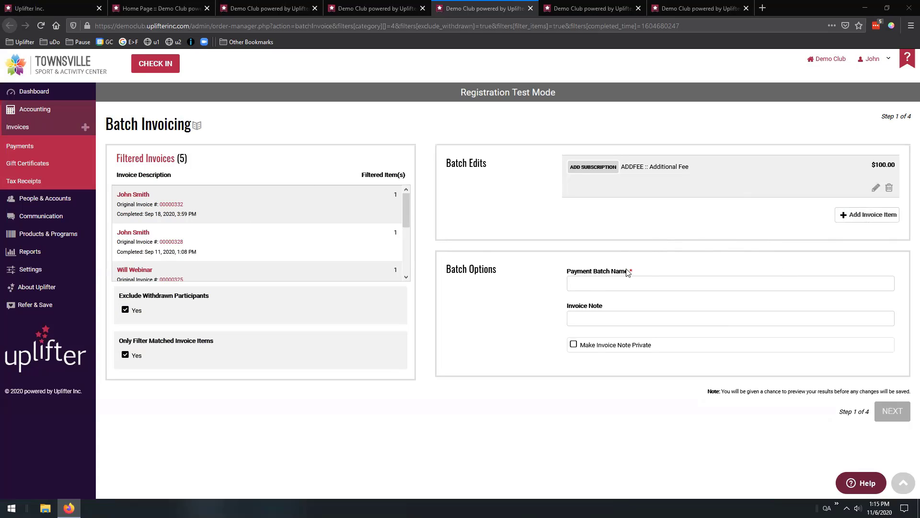
# Enter "Batch 1" as the payment batch name.
pyautogui.click(589, 288)
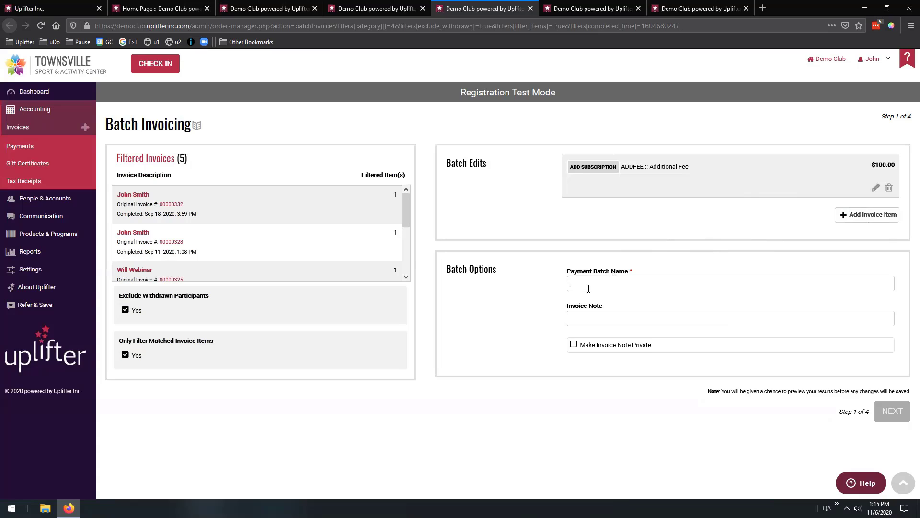
pyautogui.write('Batch')
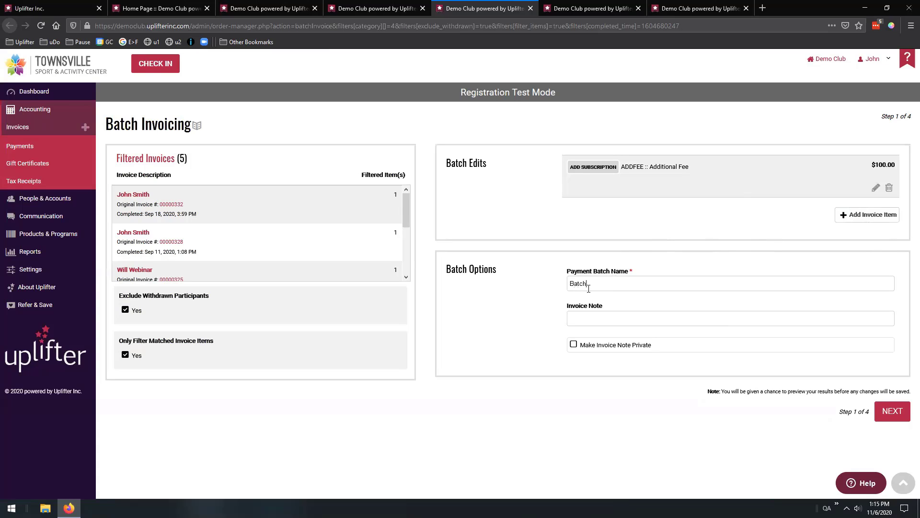
pyautogui.hotkey('ctrl', 'a')
pyautogui.click(608, 286)
pyautogui.write('1')
pyautogui.moveTo(598, 284); pyautogui.dragTo(527, 295)
pyautogui.click(617, 284)
pyautogui.click(535, 290)
# Continue to the payment options for Batch 1 and review the additional fee on each updated invoice.
pyautogui.click(893, 412)
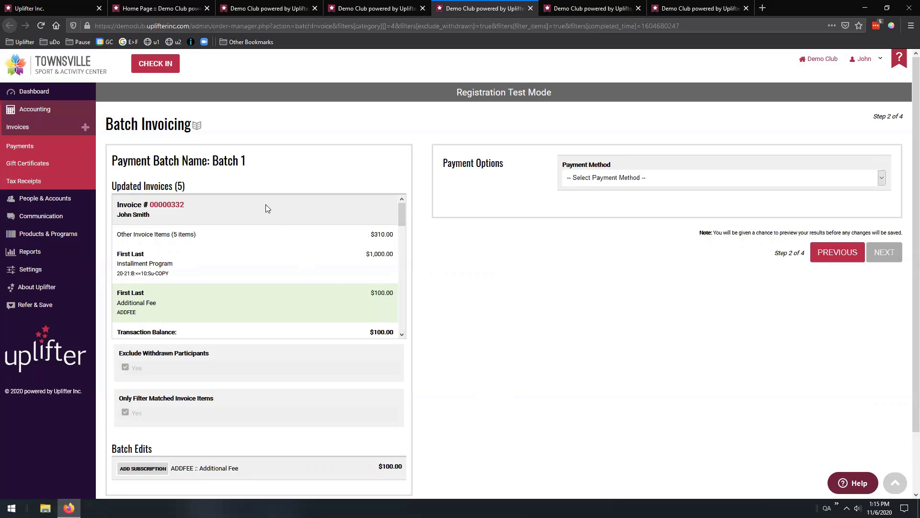
pyautogui.scroll(-2, 403, 213)
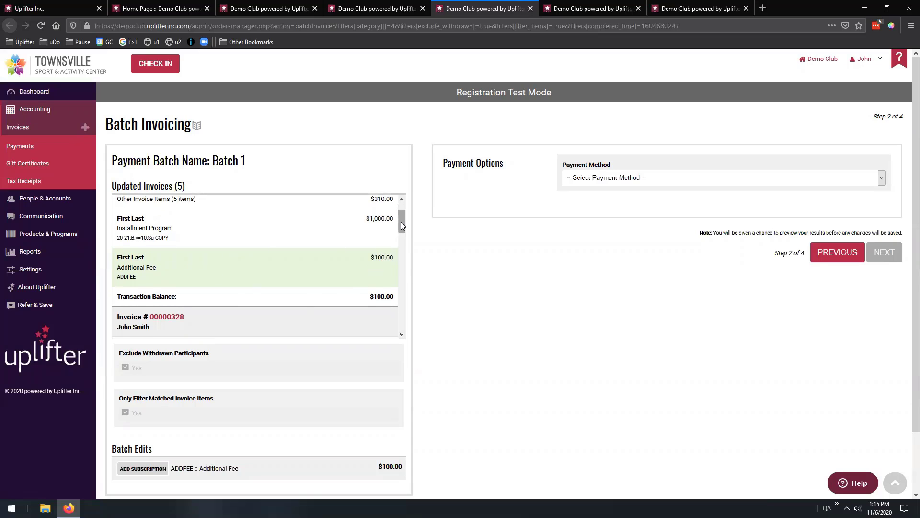
pyautogui.scroll(-2, 401, 222)
pyautogui.moveTo(404, 232); pyautogui.dragTo(401, 319)
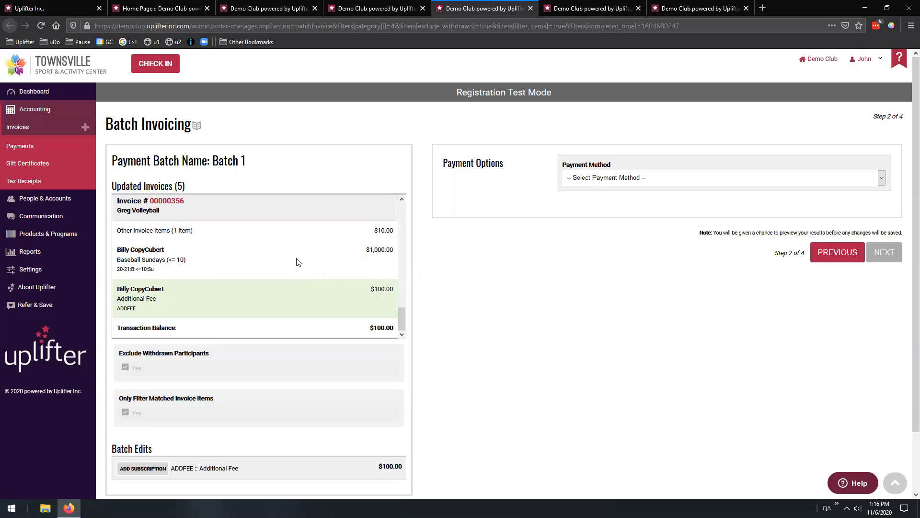
# Try the Credit Card, Cheque and Gift Certificate payment methods in turn to compare the fields each one requires.
pyautogui.click(590, 180)
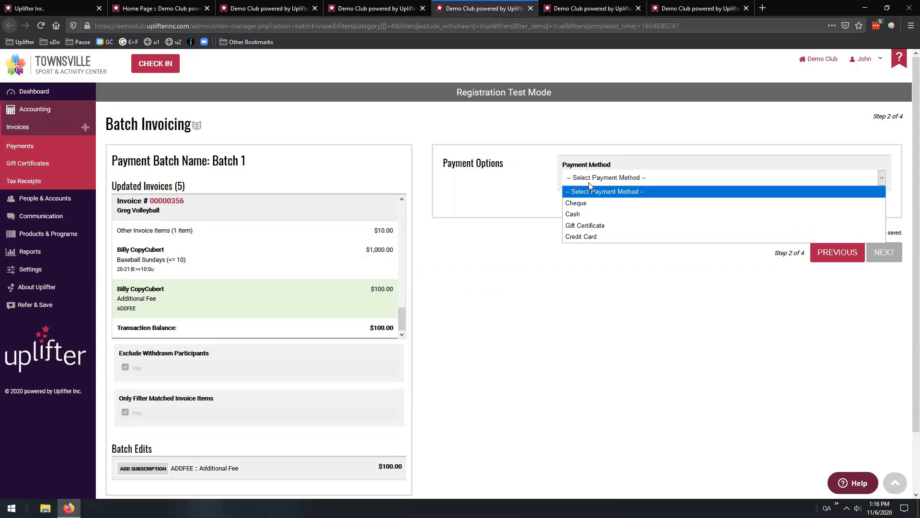
pyautogui.click(589, 237)
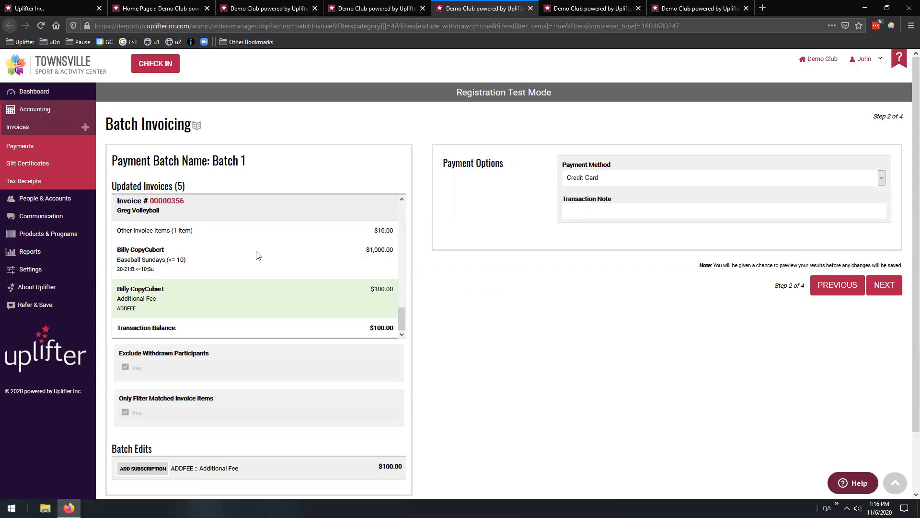
pyautogui.click(596, 181)
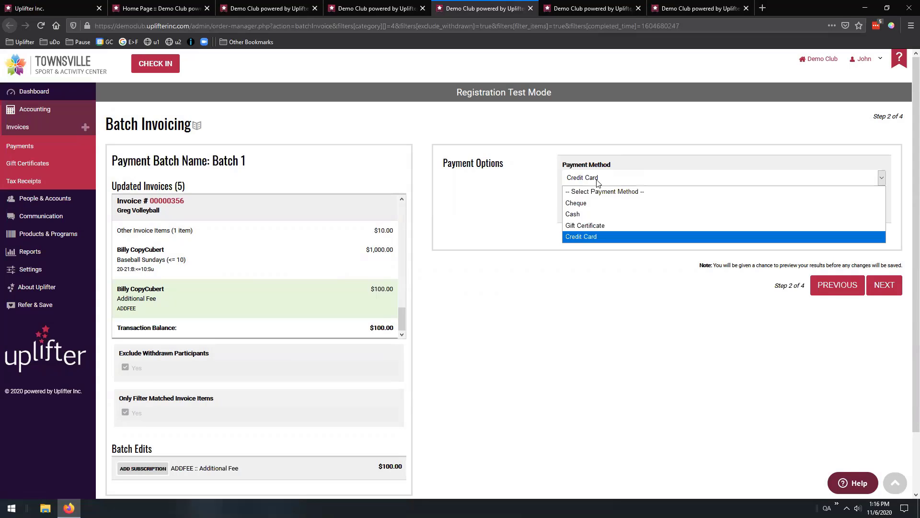
pyautogui.click(601, 206)
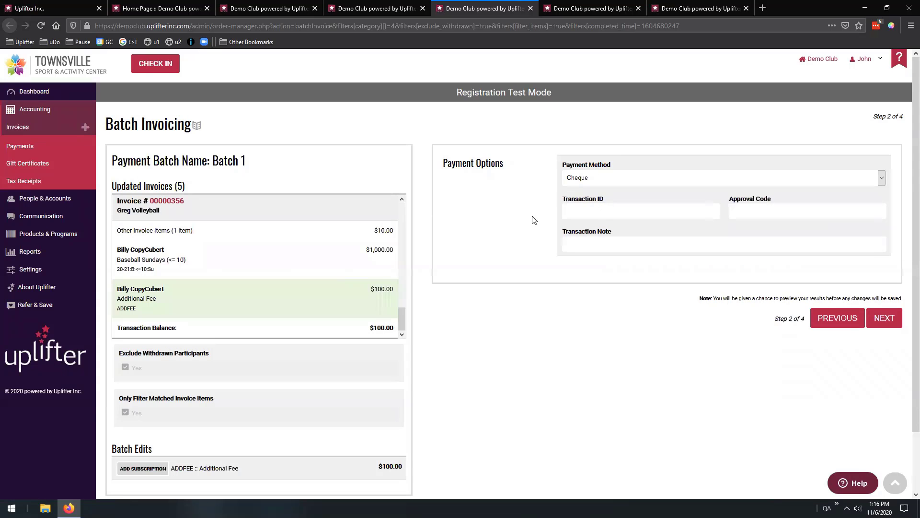
pyautogui.click(598, 182)
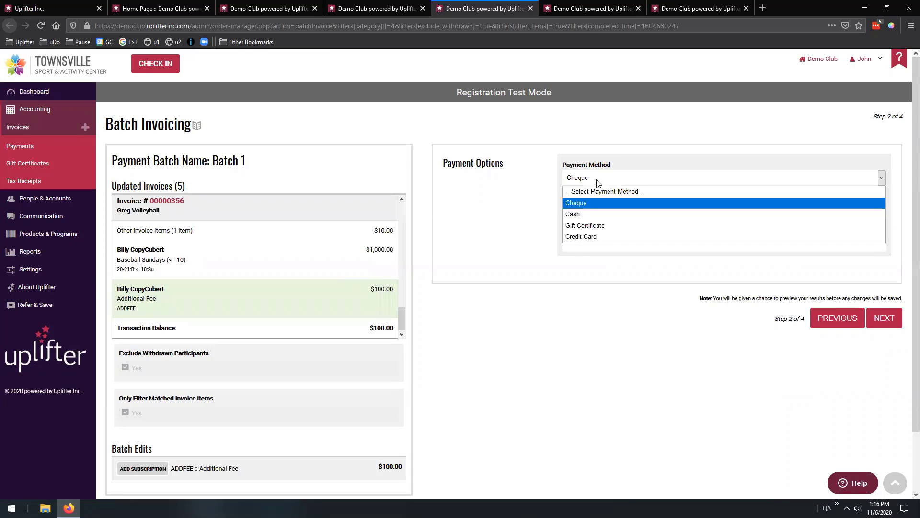
pyautogui.click(576, 181)
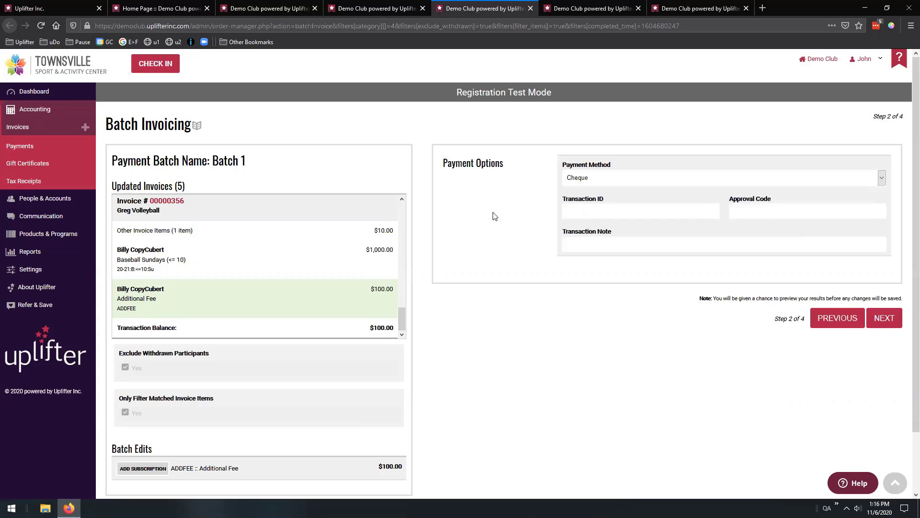
pyautogui.click(608, 180)
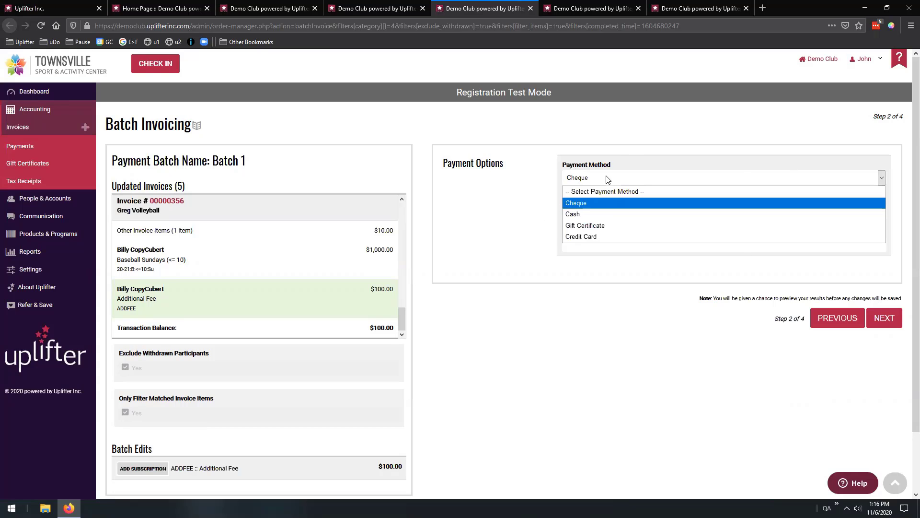
pyautogui.click(600, 224)
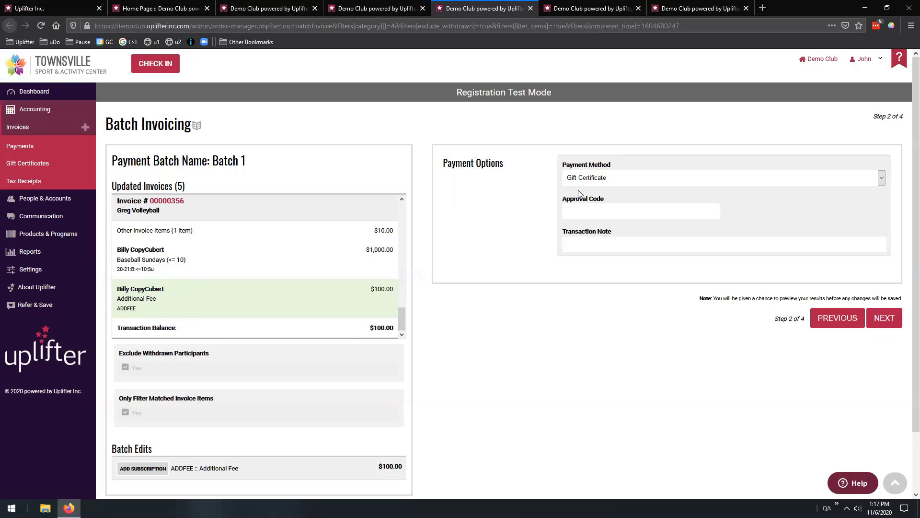
# Reset the payment method selection, set it to Cheque, and continue to the batch confirmation.
pyautogui.click(606, 177)
pyautogui.click(587, 192)
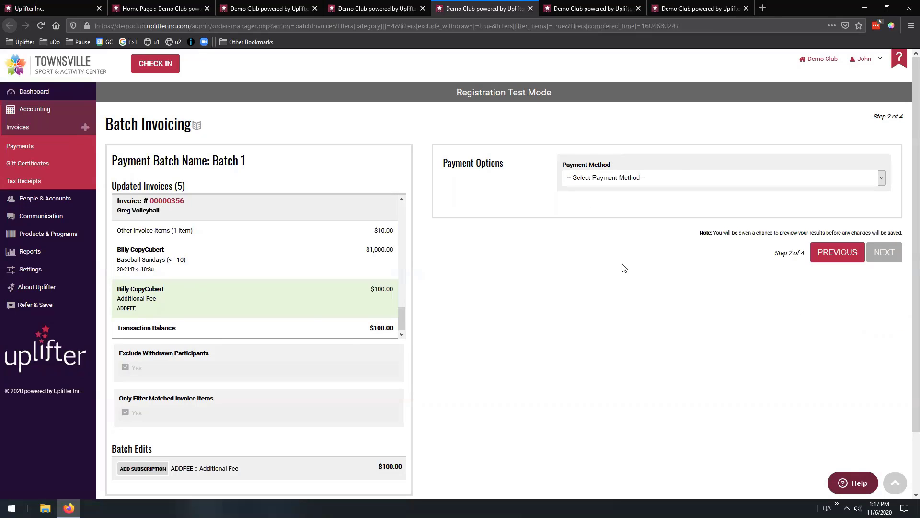
pyautogui.click(606, 177)
pyautogui.click(583, 205)
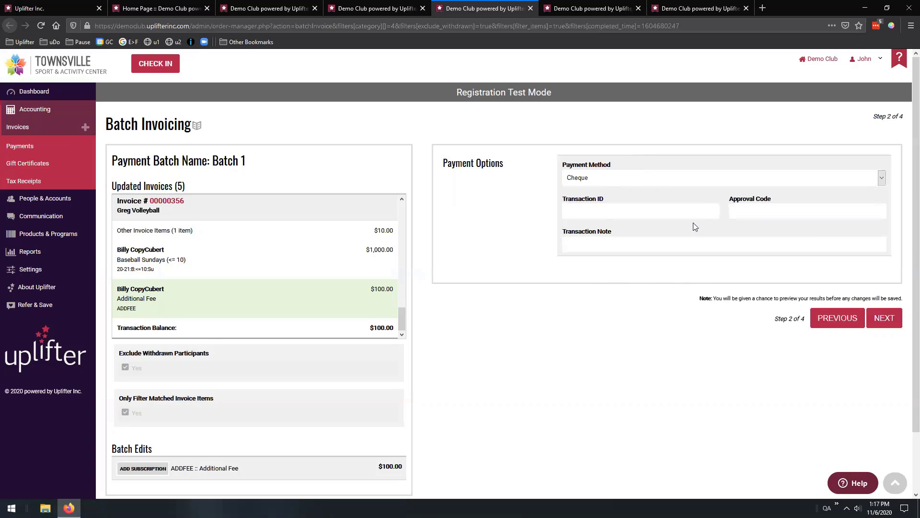
pyautogui.click(884, 318)
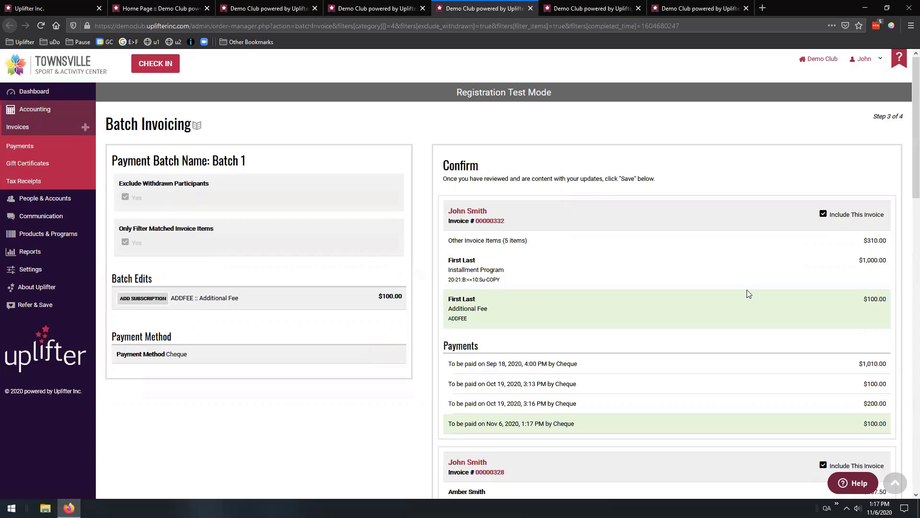
# Examine the first invoice in the confirmation, checking its added fee and the new cheque payment.
pyautogui.scroll(-3, 749, 293)
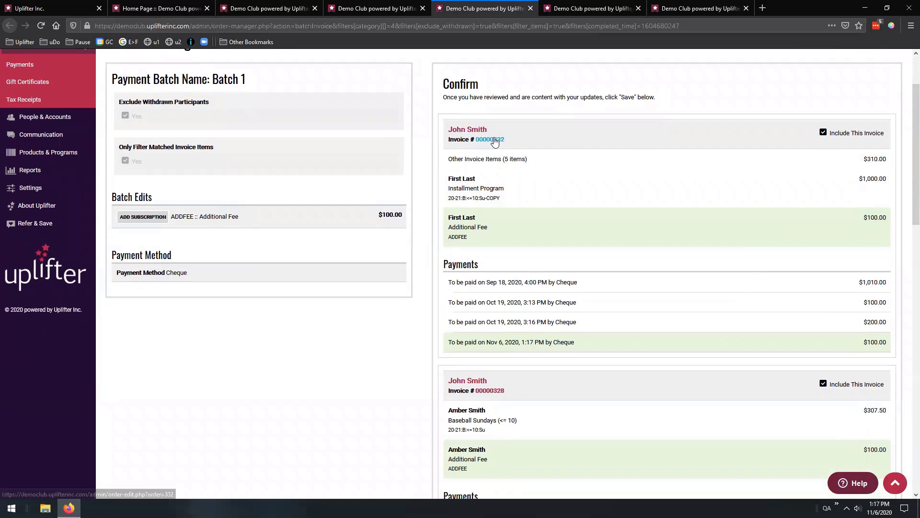
pyautogui.scroll(-3, 529, 206)
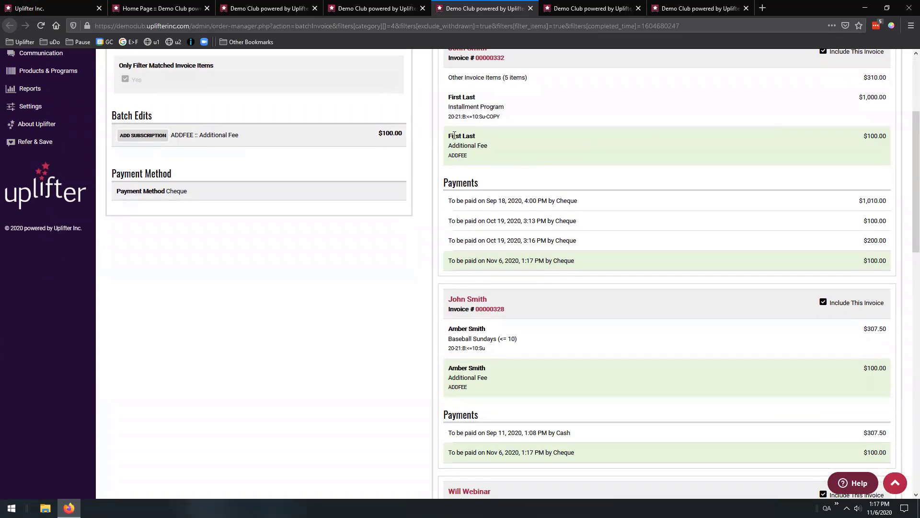
pyautogui.moveTo(454, 136); pyautogui.dragTo(478, 148)
pyautogui.click(497, 153)
pyautogui.moveTo(476, 250); pyautogui.dragTo(724, 260)
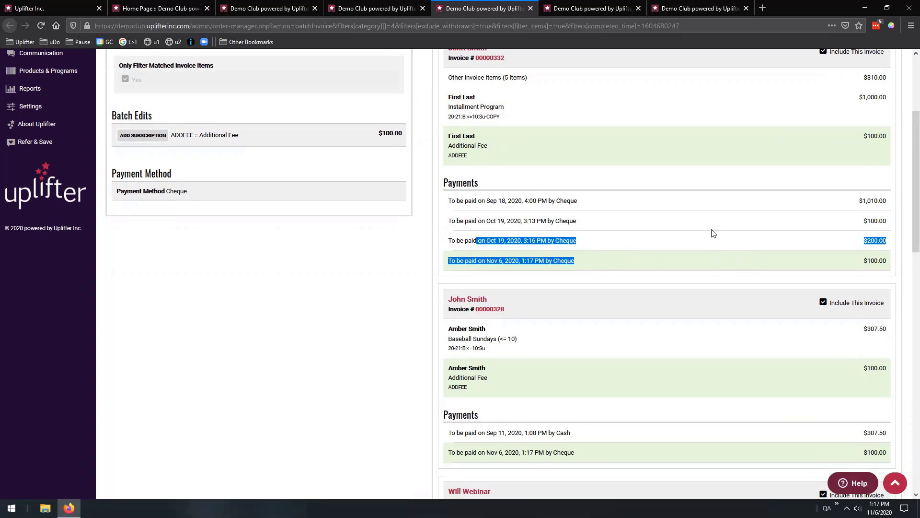
pyautogui.click(737, 275)
pyautogui.scroll(3, 767, 259)
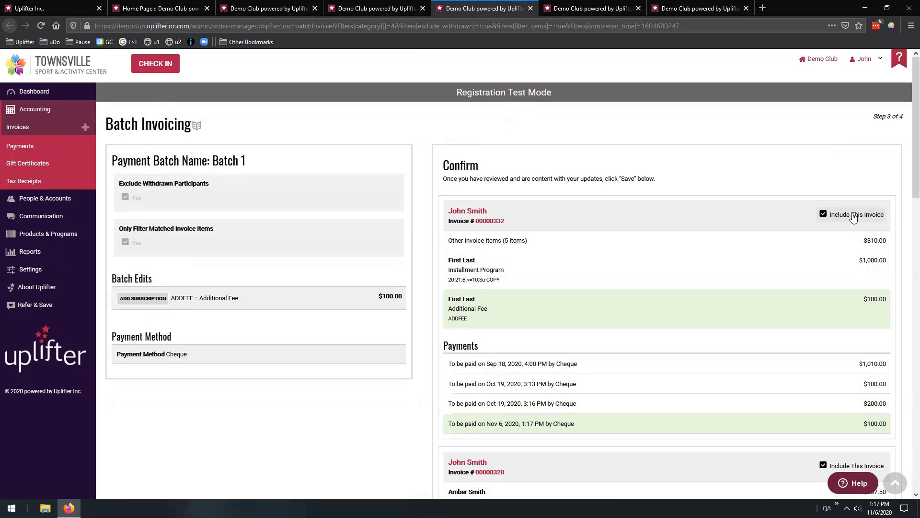
# Exclude the second and third invoices from the batch.
pyautogui.scroll(-4, 818, 217)
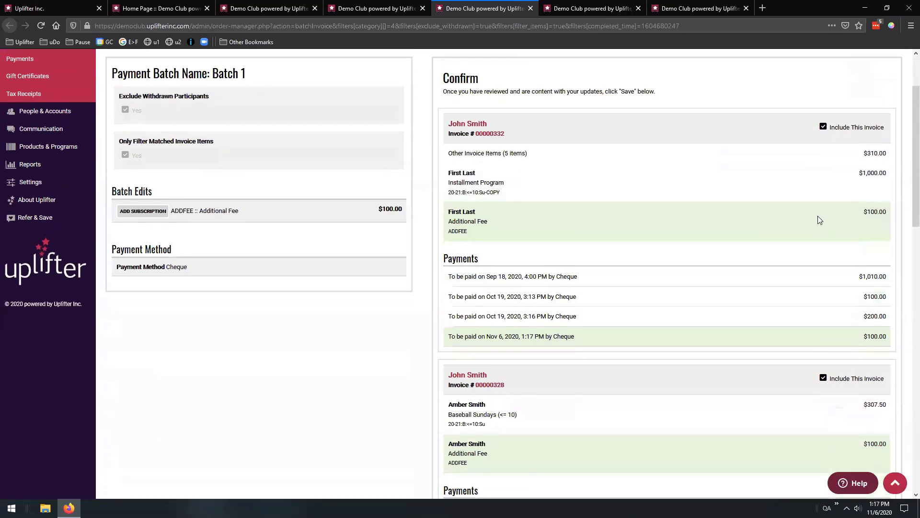
pyautogui.scroll(-2, 821, 218)
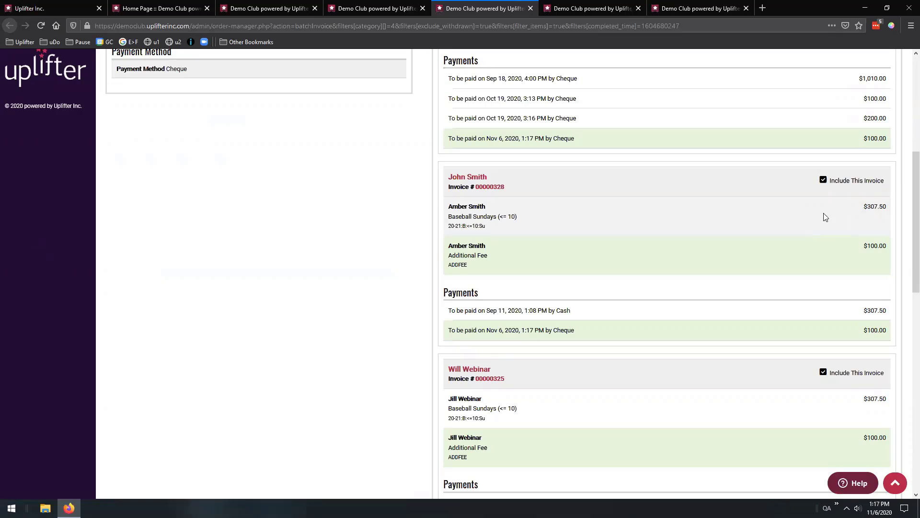
pyautogui.click(823, 180)
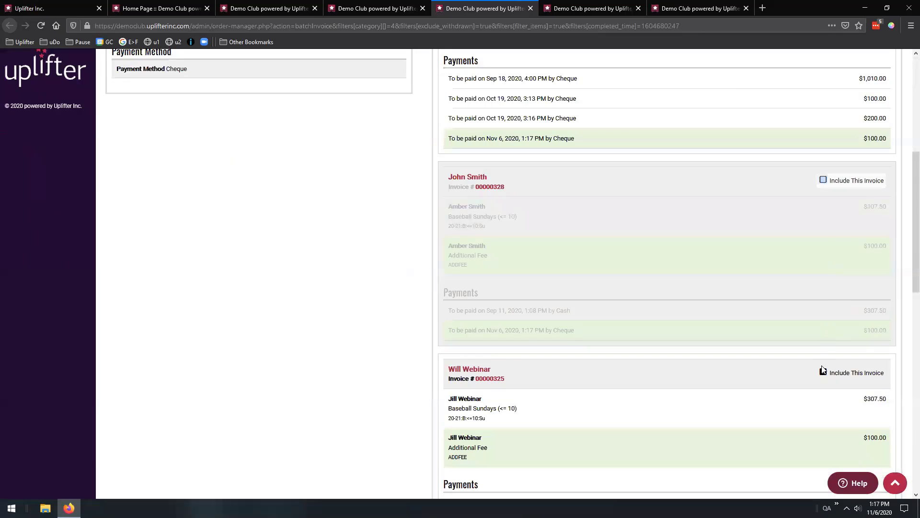
pyautogui.click(823, 372)
# Review the remaining included invoices and go back to the batch edits in step 1.
pyautogui.scroll(-3, 706, 295)
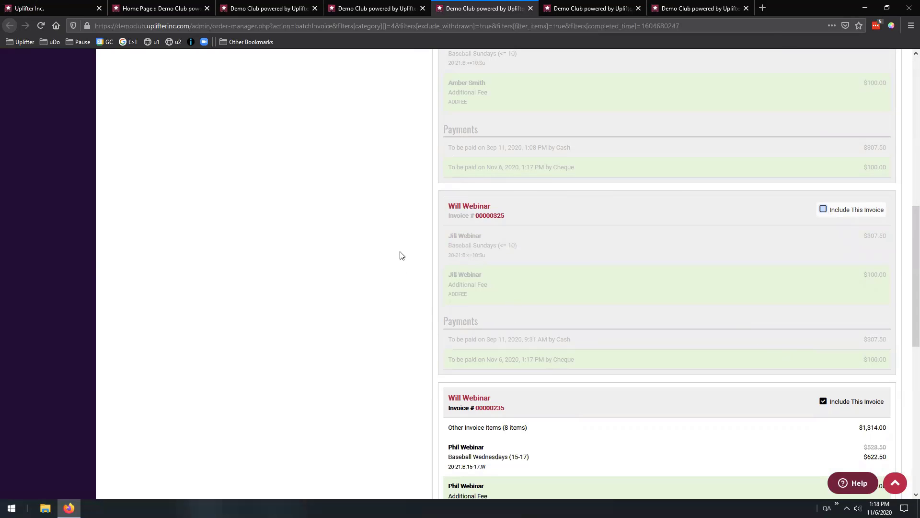
pyautogui.scroll(-3, 397, 247)
pyautogui.scroll(-4, 390, 233)
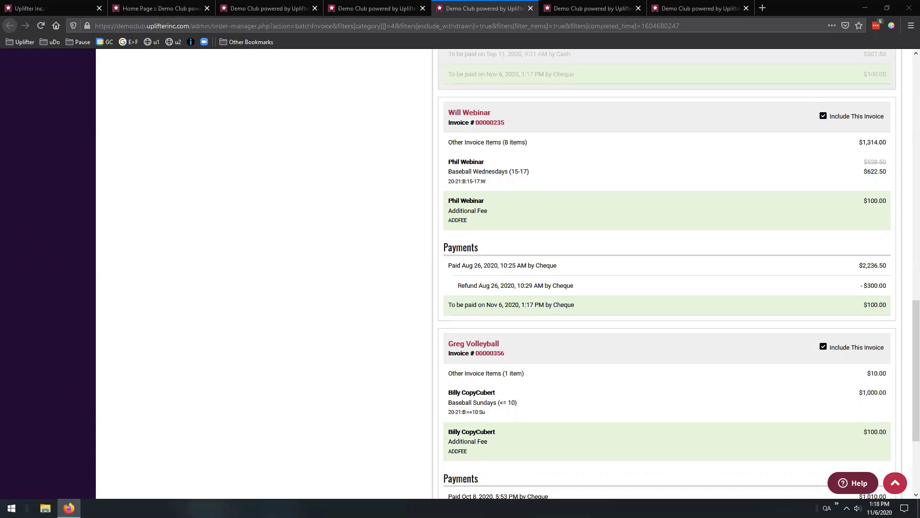
pyautogui.scroll(-3, 416, 324)
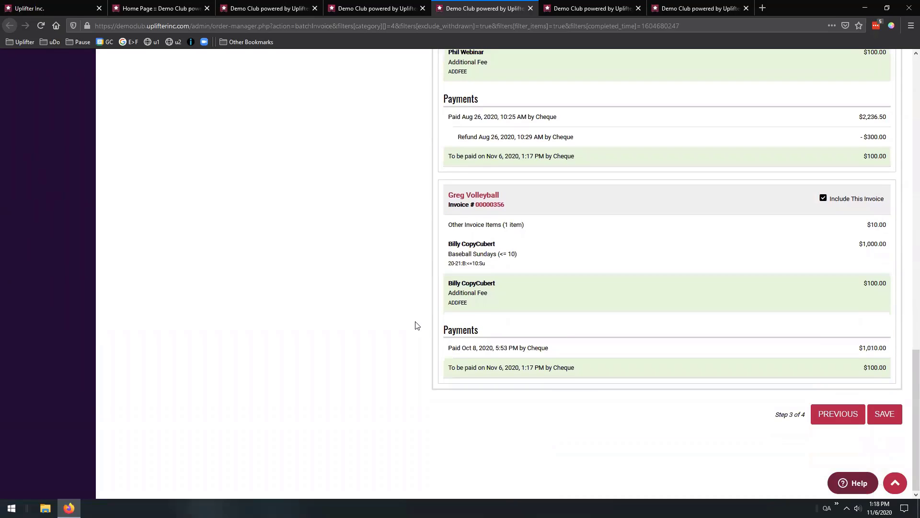
pyautogui.click(820, 418)
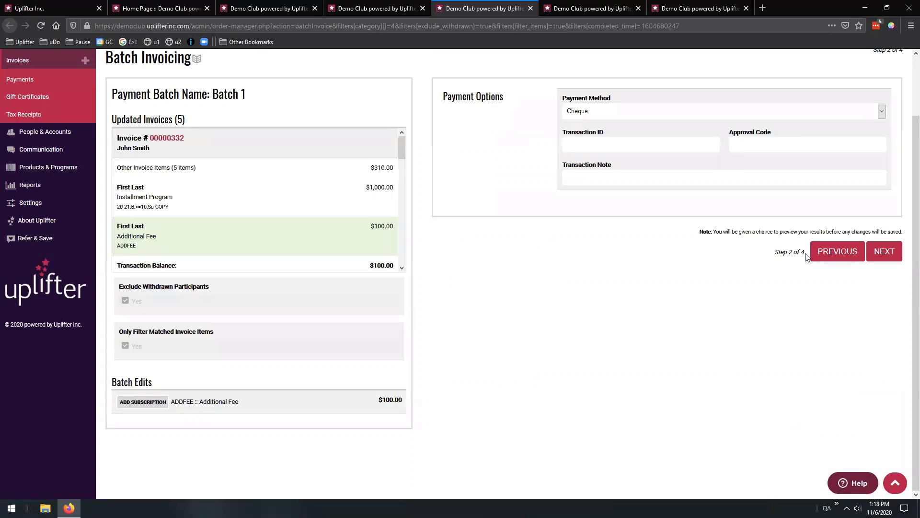
pyautogui.click(824, 251)
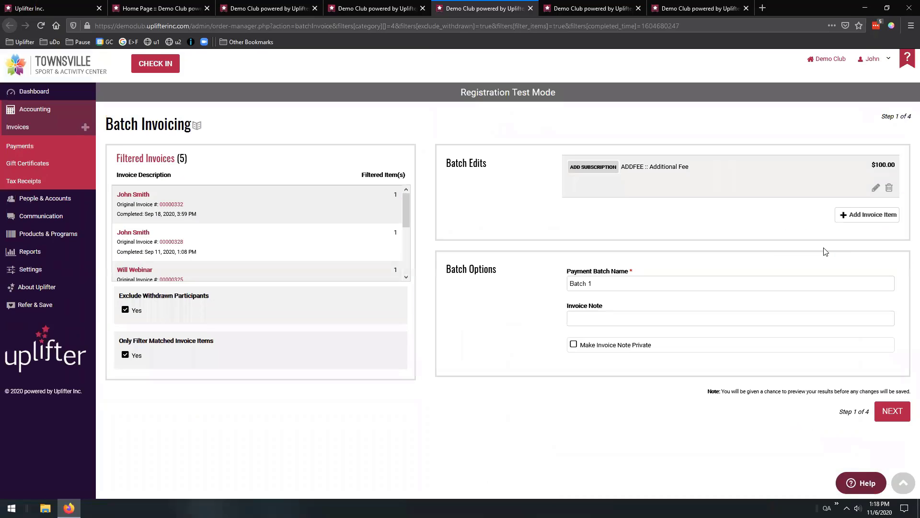
# Set the price of the ADDFEE :: Additional Fee batch edit to $100,000.00, save it, and continue to the payment options.
pyautogui.click(876, 187)
pyautogui.click(709, 243)
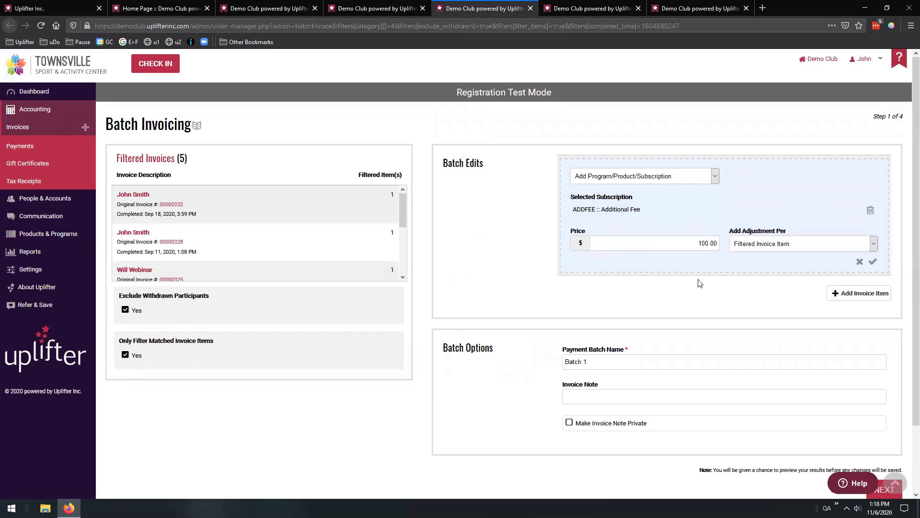
pyautogui.write('000')
pyautogui.click(873, 261)
pyautogui.click(891, 411)
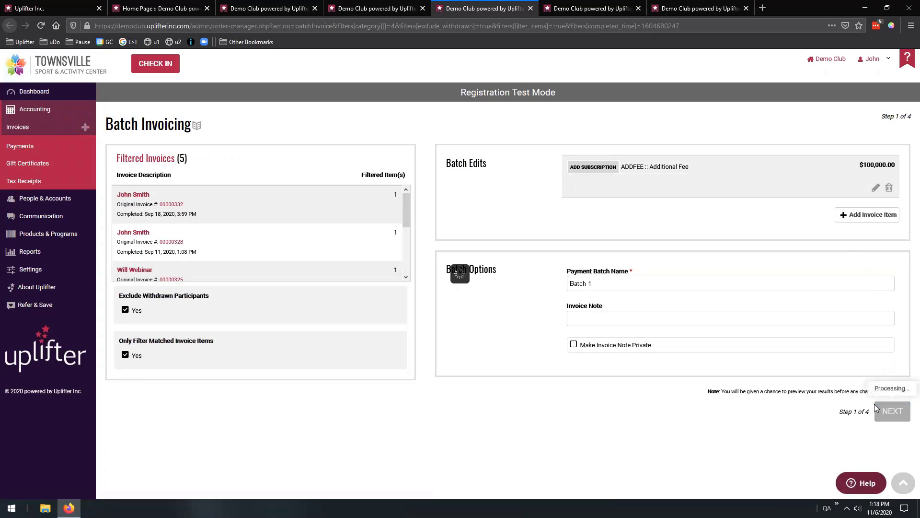
# Set the payment method to Gift Certificate with Cheque as the second method, and review the resulting payments in the confirmation.
pyautogui.click(748, 181)
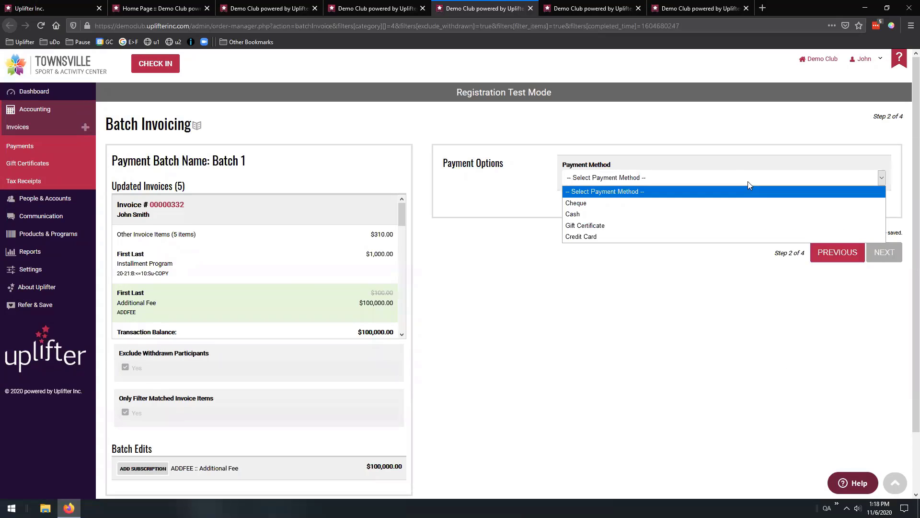
pyautogui.click(730, 230)
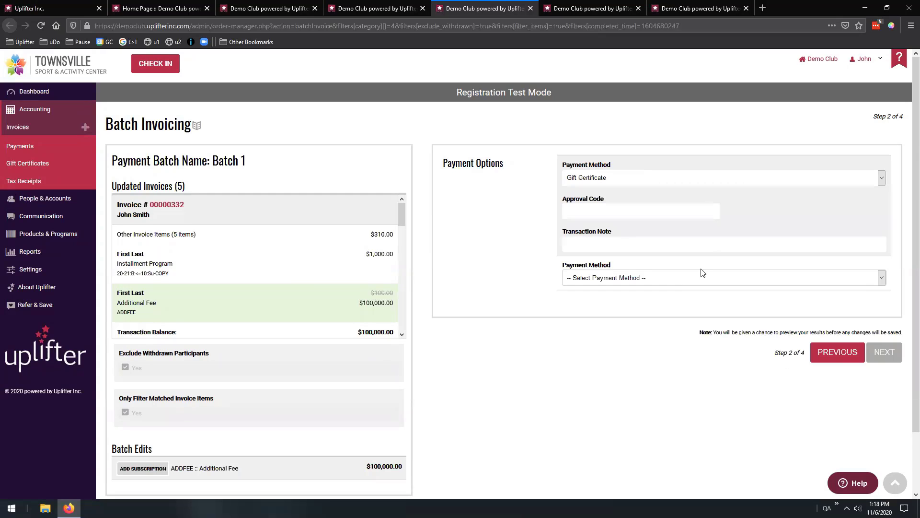
pyautogui.click(691, 279)
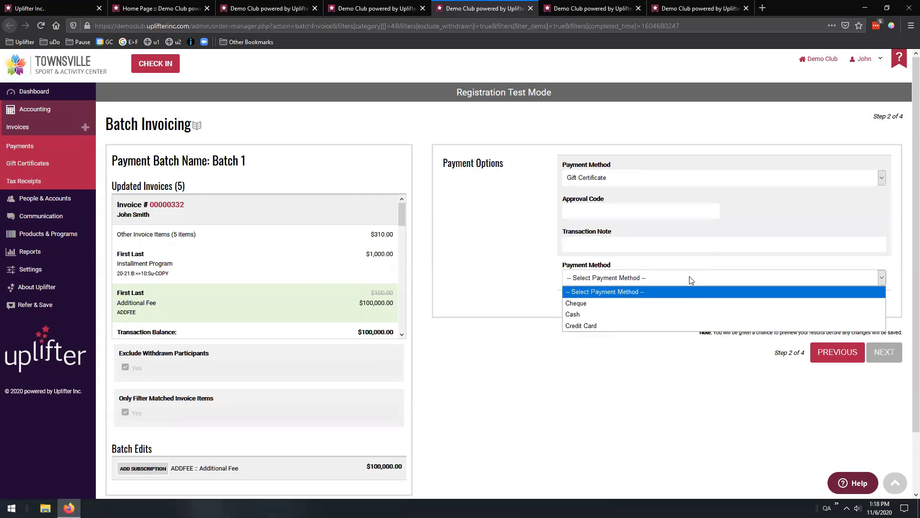
pyautogui.click(686, 303)
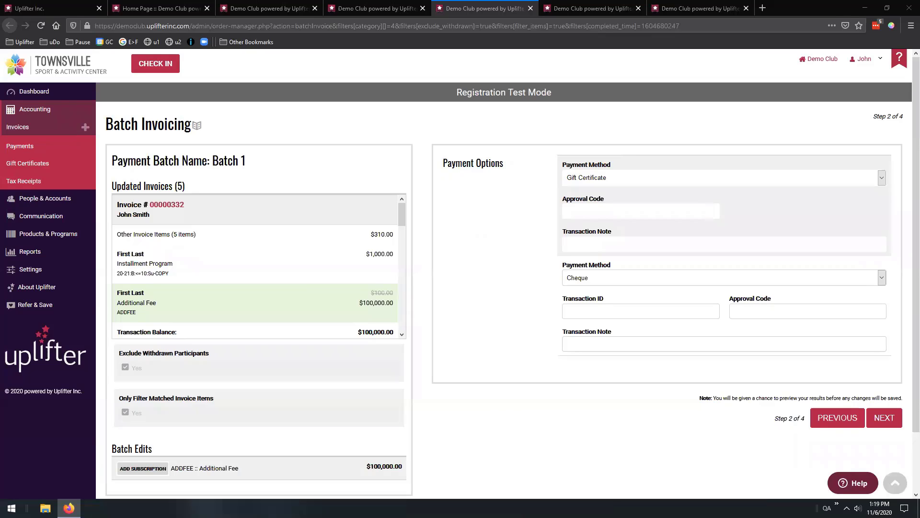
pyautogui.click(882, 418)
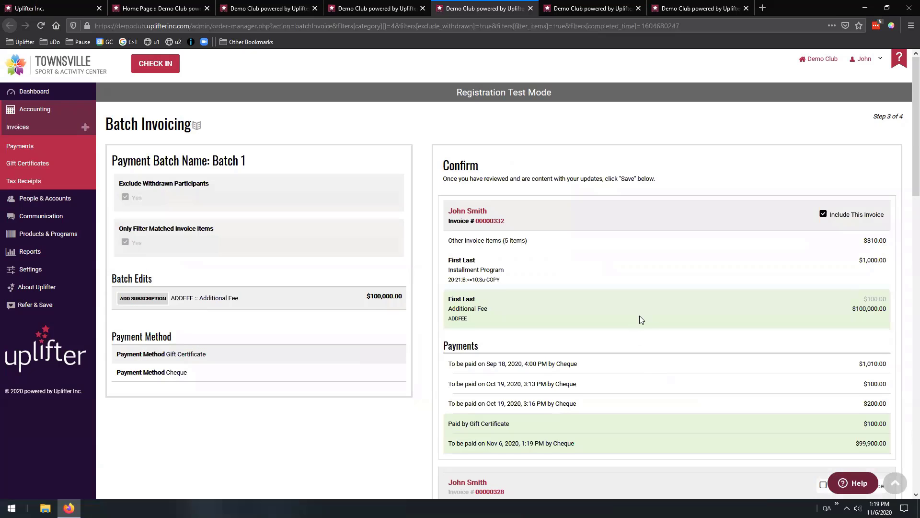
pyautogui.scroll(-2, 640, 318)
pyautogui.scroll(-6, 641, 318)
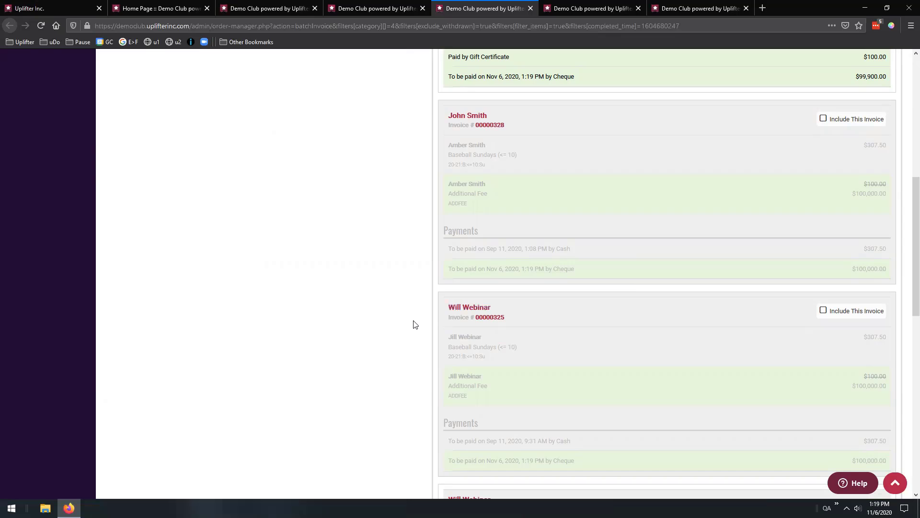
pyautogui.scroll(8, 415, 325)
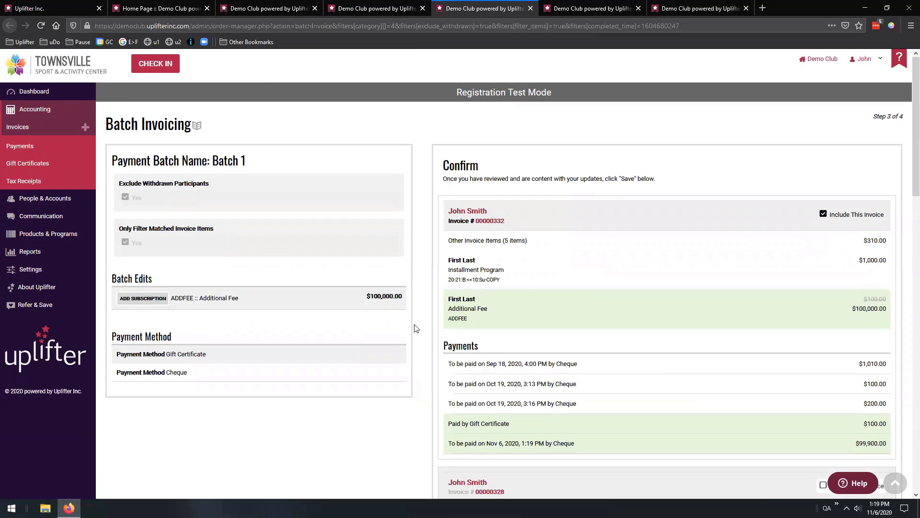
# Save the reviewed batch to process the invoices, and open the resulting Invoices-Detailed-2020-11-06.xlsx report with Excel.
pyautogui.scroll(-10, 417, 317)
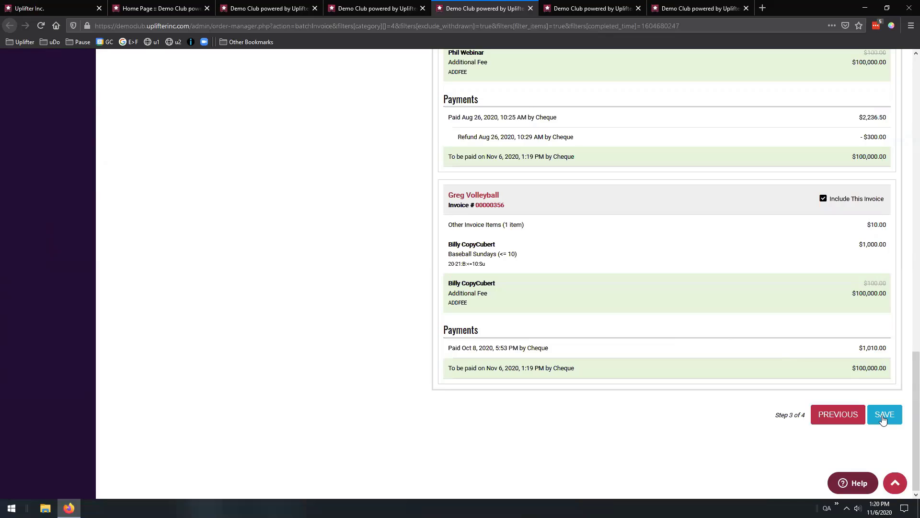
pyautogui.click(884, 419)
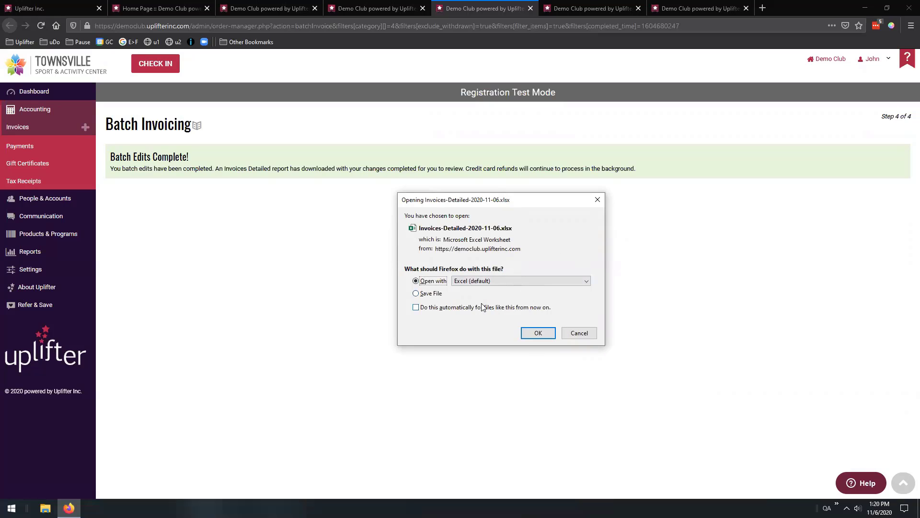
pyautogui.click(431, 294)
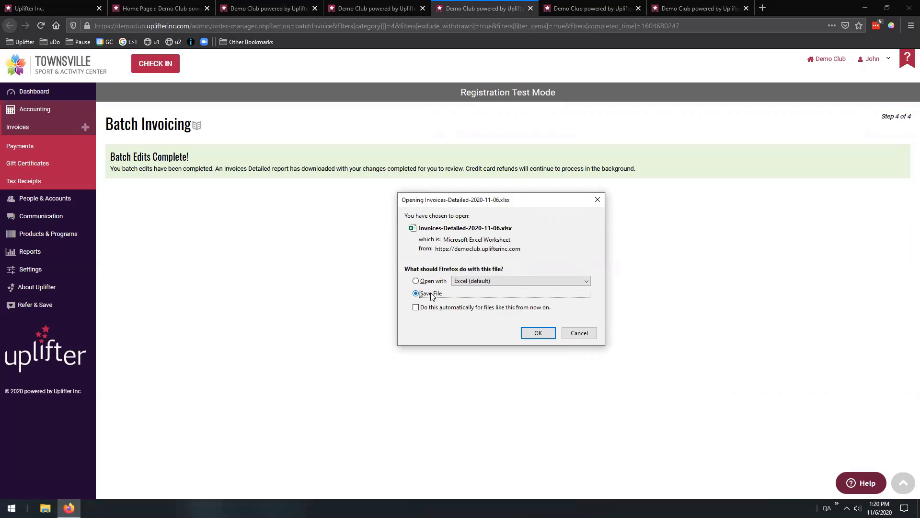
pyautogui.click(425, 283)
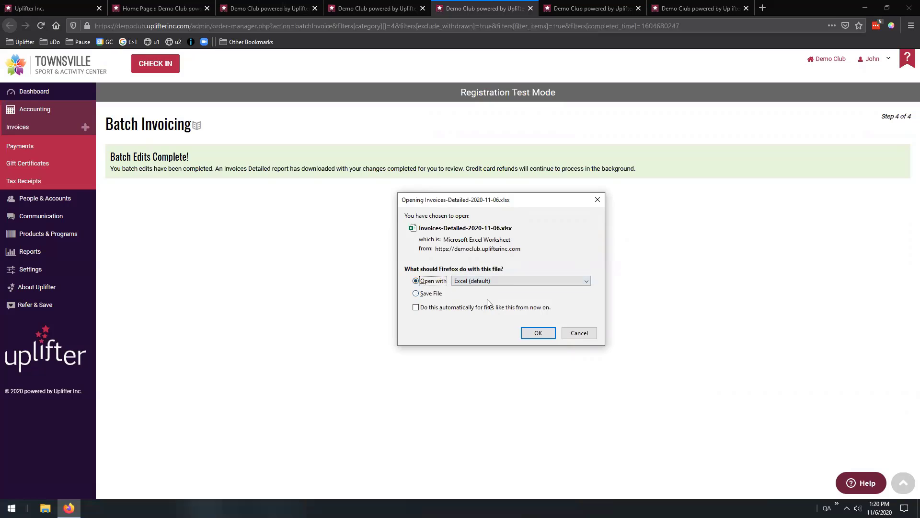
pyautogui.click(539, 333)
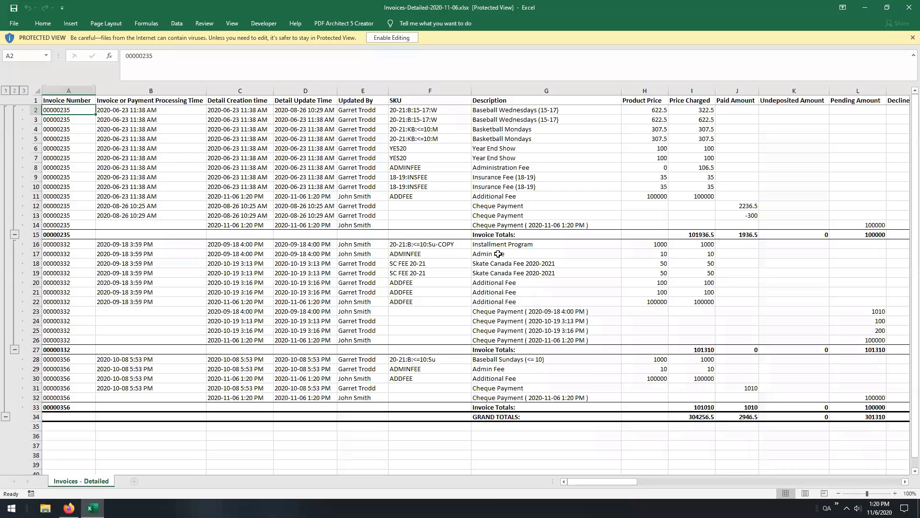
# Look over the detailed invoice report, return to the browser, and close the two Demo Club tabs after the batch invoicing one.
pyautogui.scroll(-3, 588, 210)
pyautogui.scroll(3, 587, 210)
pyautogui.click(863, 10)
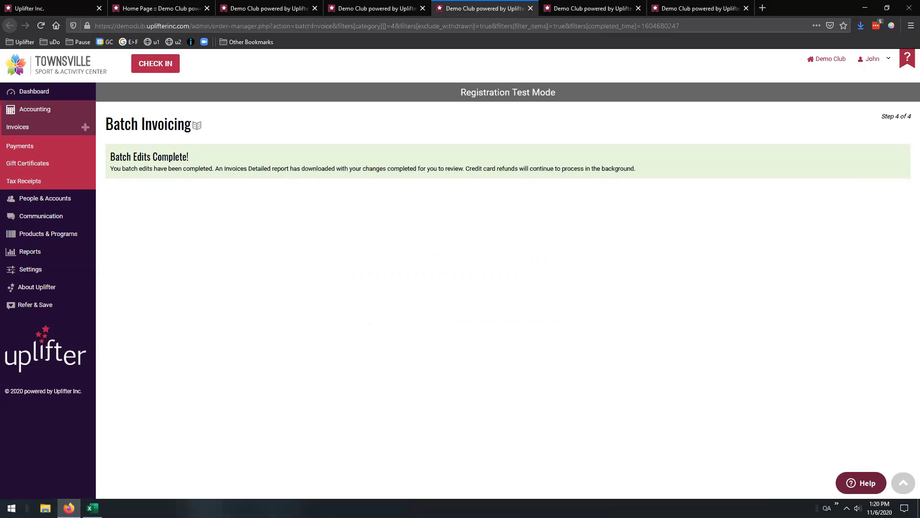
pyautogui.click(638, 9)
pyautogui.click(638, 8)
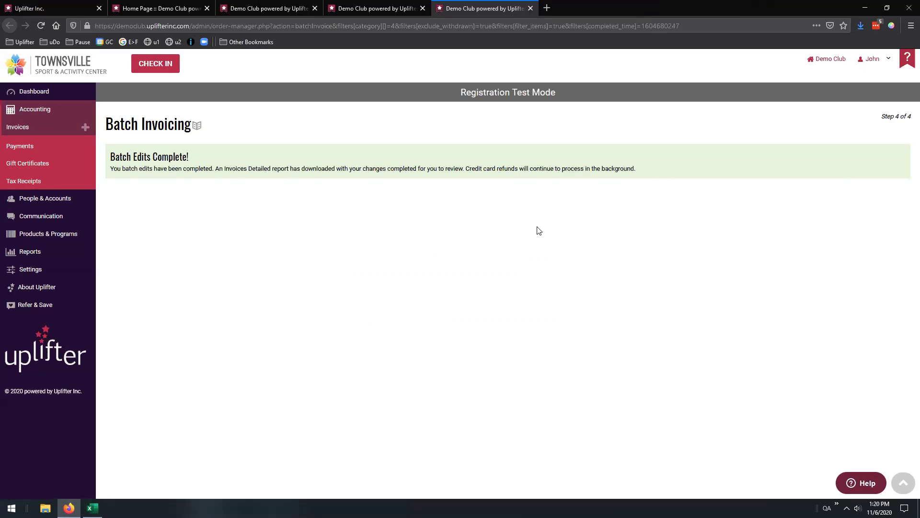